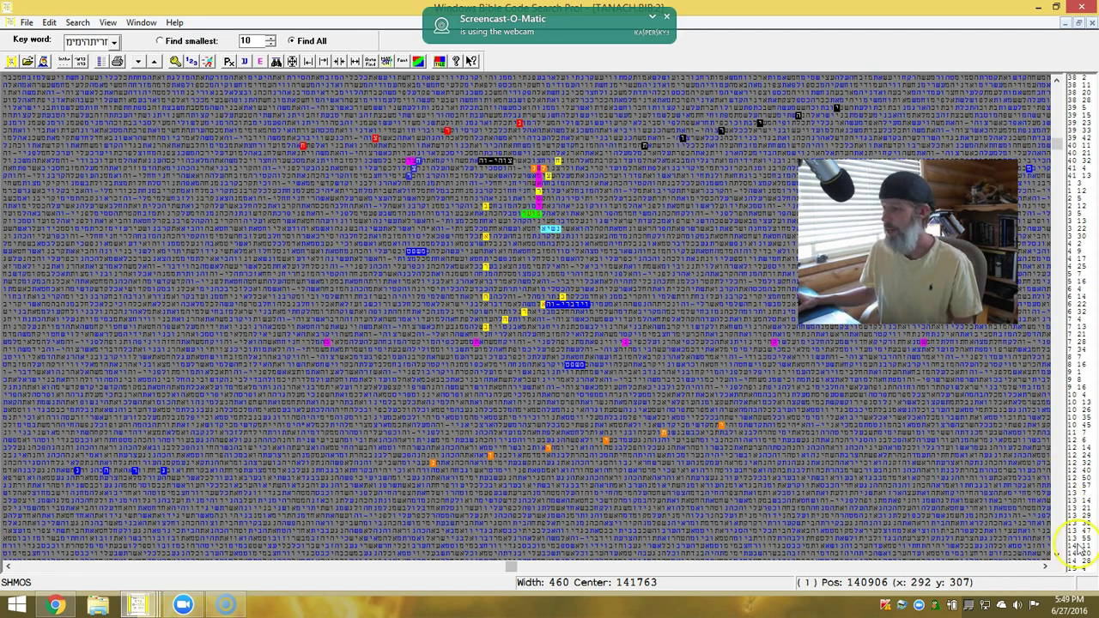
# Clear the orange letter highlights stacked directly above the magenta vertical term and dismiss the notification
pyautogui.click(1045, 567)
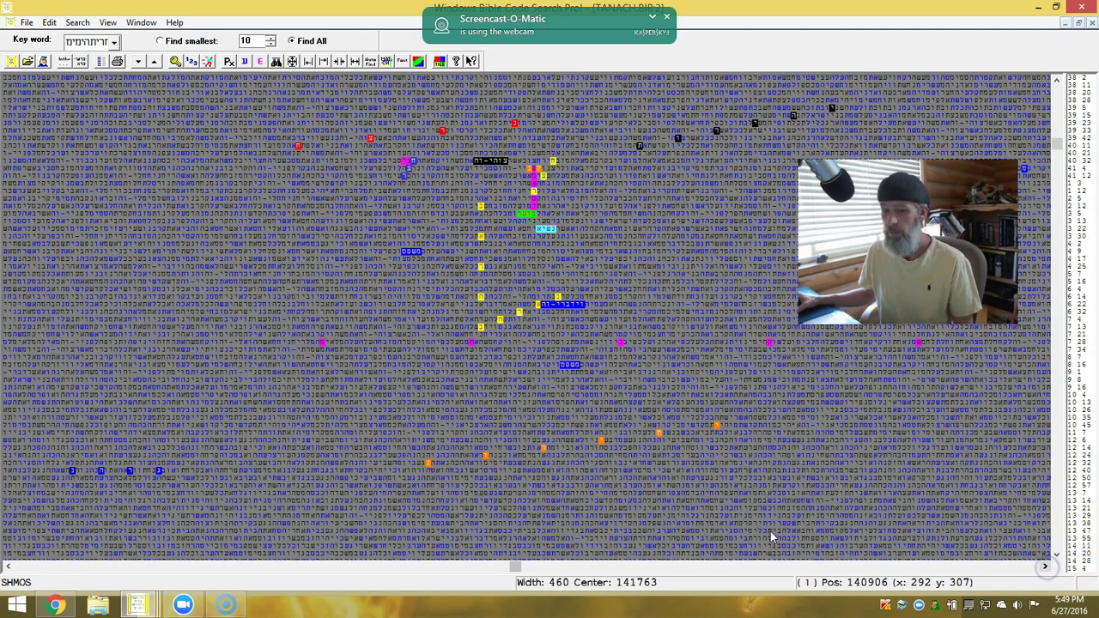
pyautogui.moveTo(148, 613)
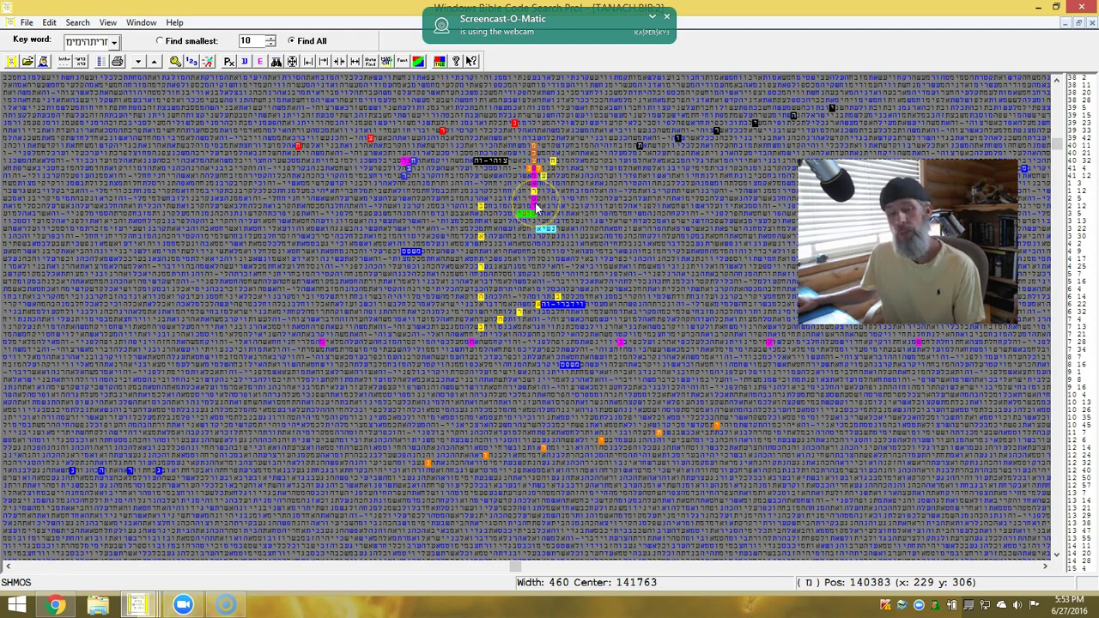
pyautogui.click(534, 147)
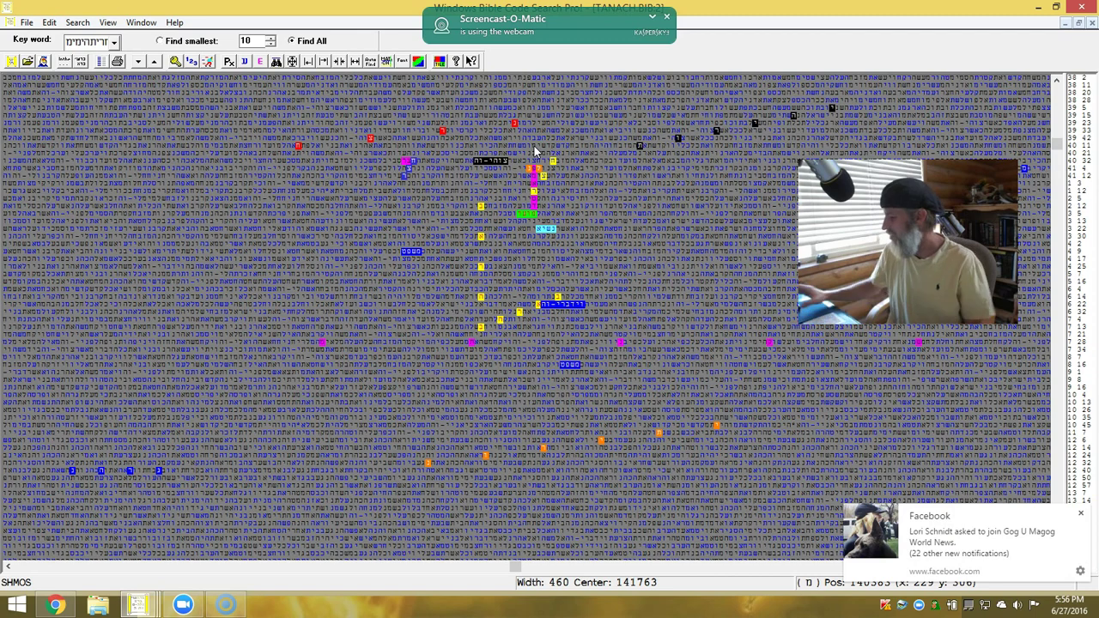
pyautogui.click(1080, 515)
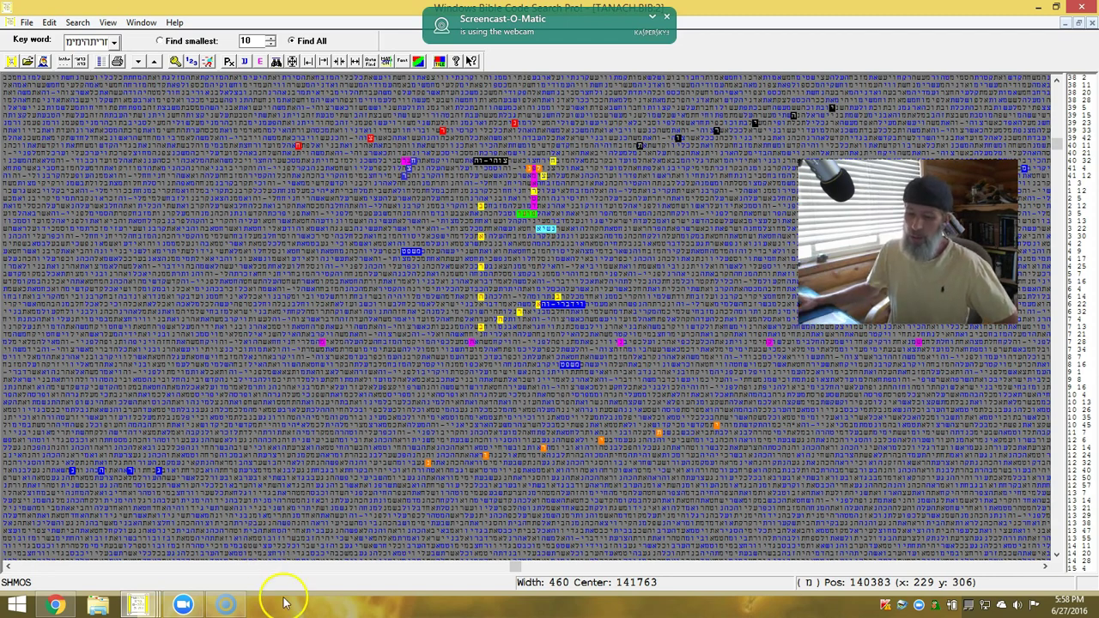
# View the matrix with the single vertical cyan term, and switch to the Ezekiel matrix with the cyan and white verse rows
pyautogui.click(138, 605)
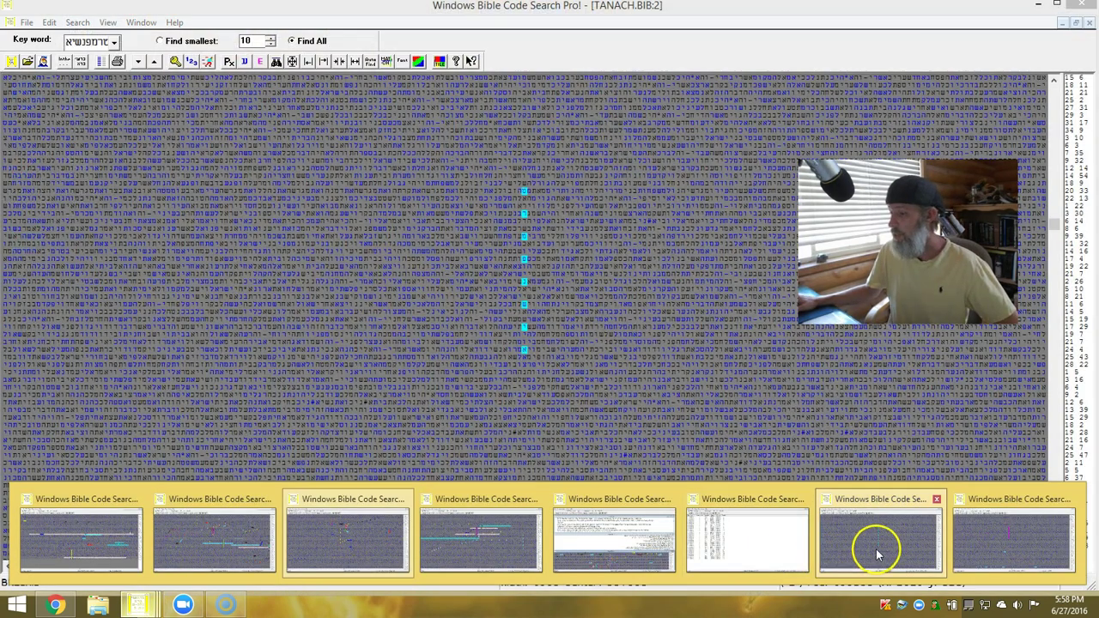
pyautogui.click(877, 553)
pyautogui.click(872, 549)
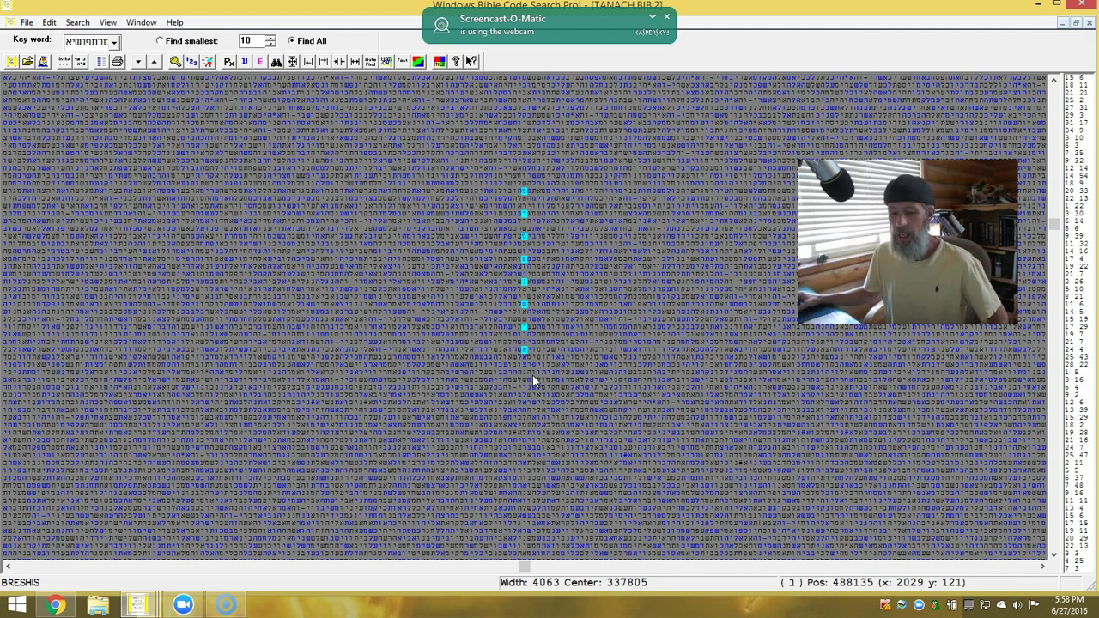
pyautogui.moveTo(142, 607)
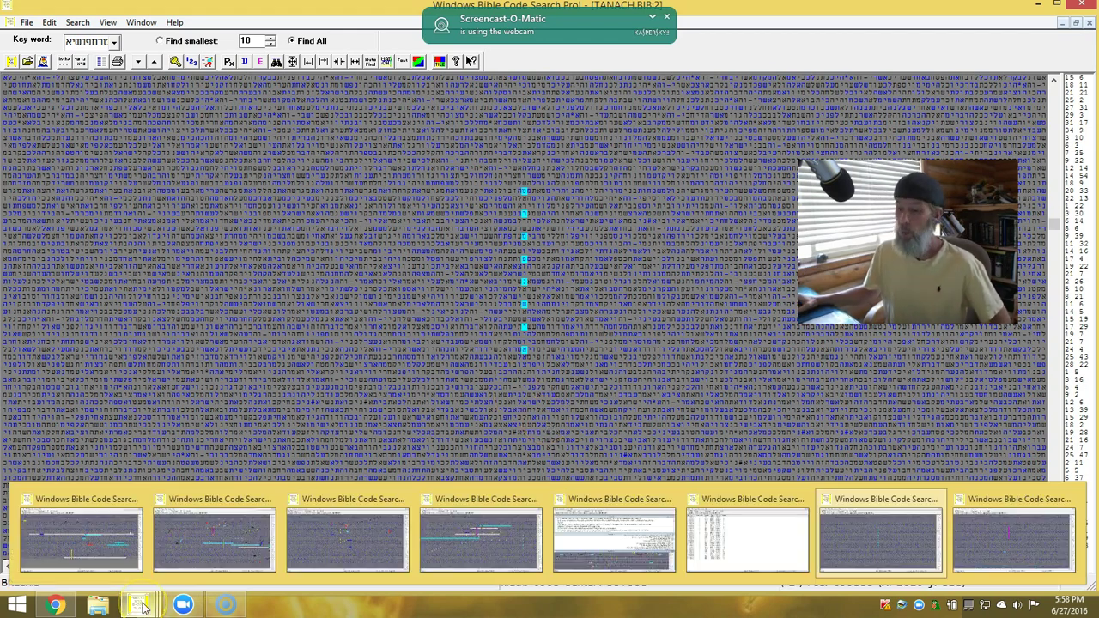
pyautogui.click(479, 562)
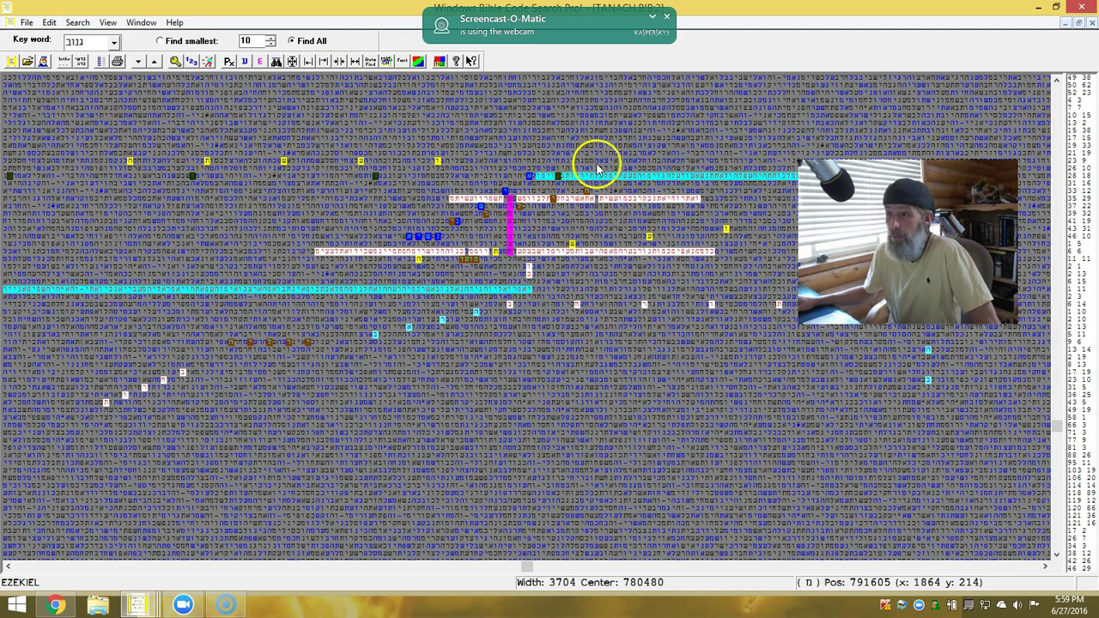
# Set the highlight background color to orange for the dark green letters on the cyan verse's row
pyautogui.click(555, 178)
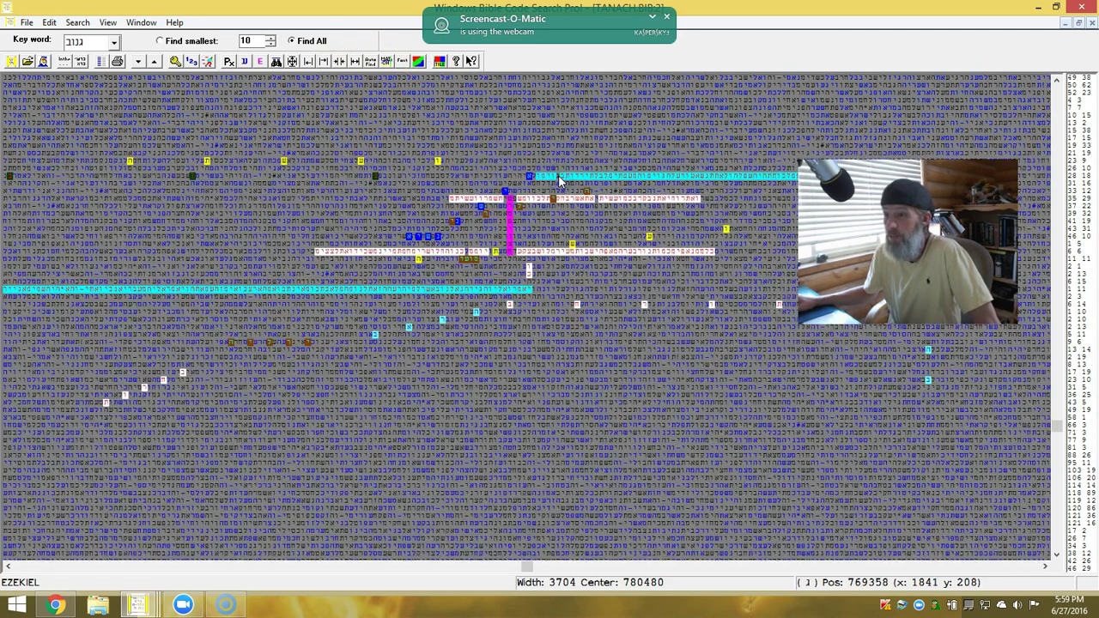
pyautogui.click(418, 62)
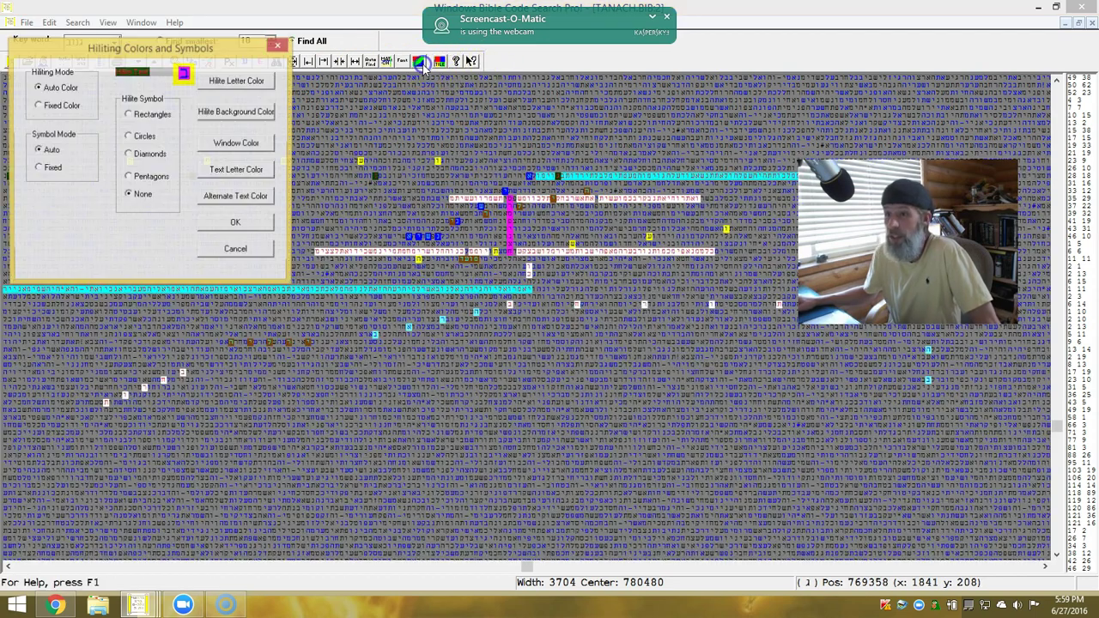
pyautogui.click(246, 114)
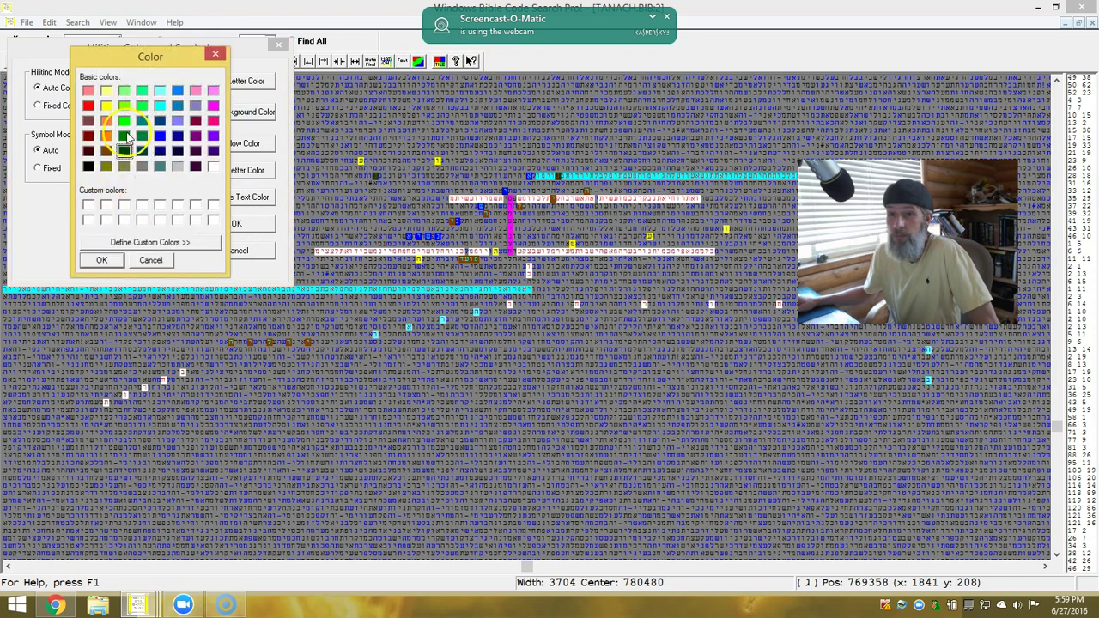
pyautogui.click(106, 135)
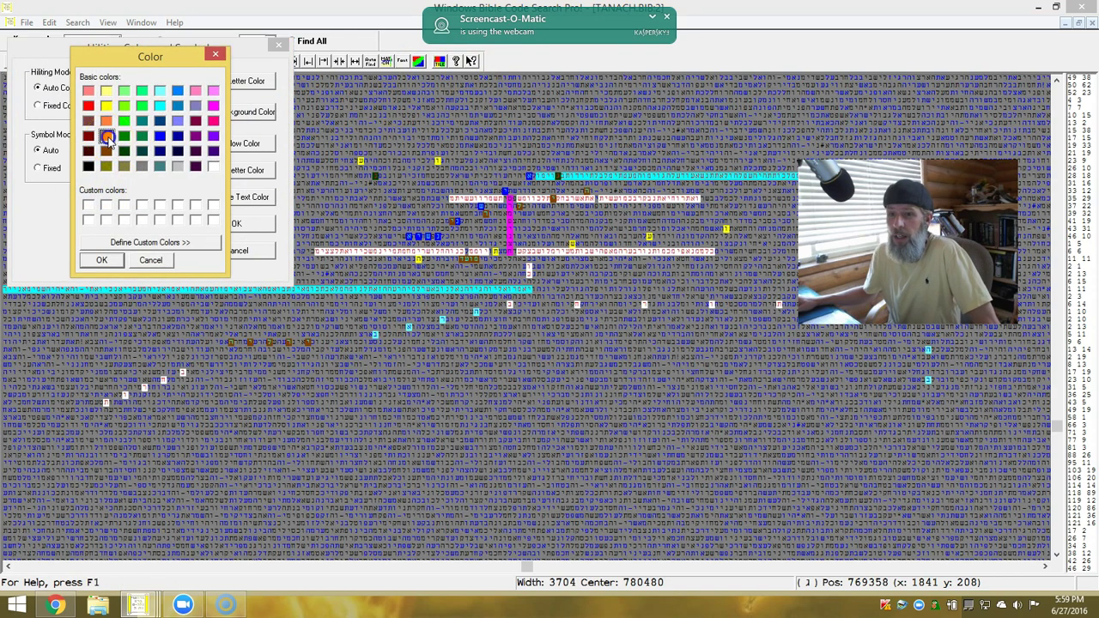
pyautogui.click(113, 261)
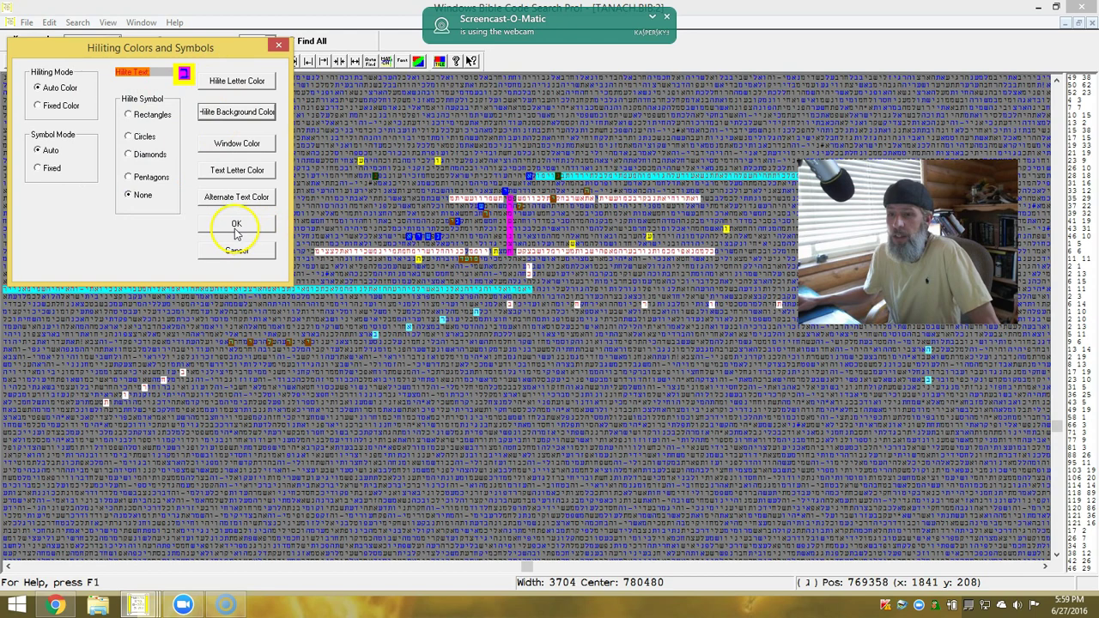
pyautogui.click(236, 223)
# Recolor the four evenly spaced dark green letters along the upper cyan verse's row with the orange highlight
pyautogui.click(557, 178)
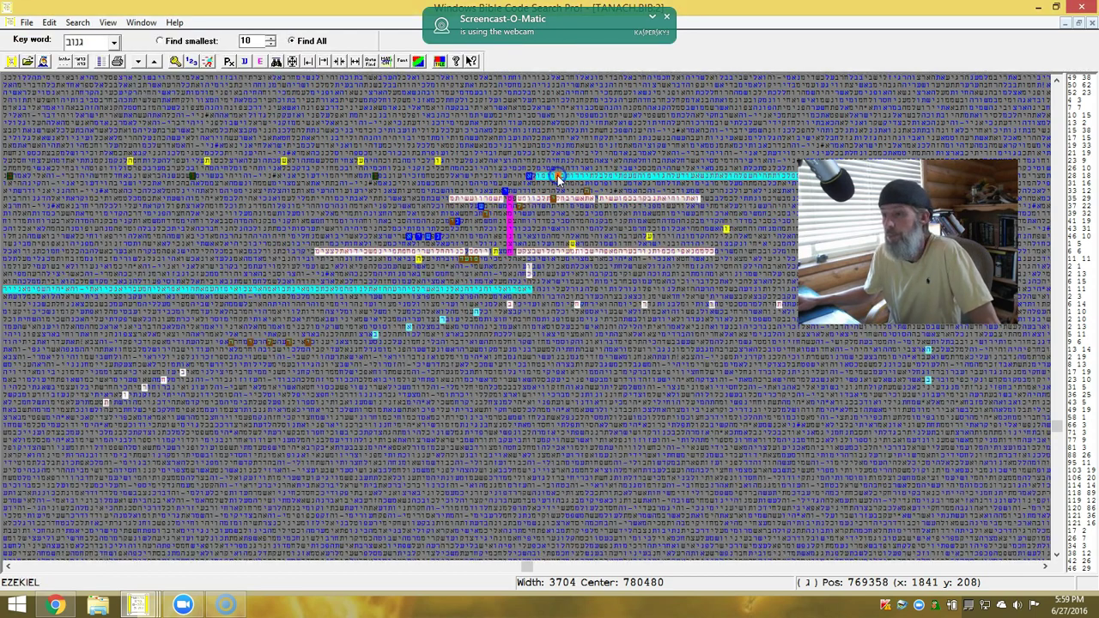
pyautogui.click(378, 178)
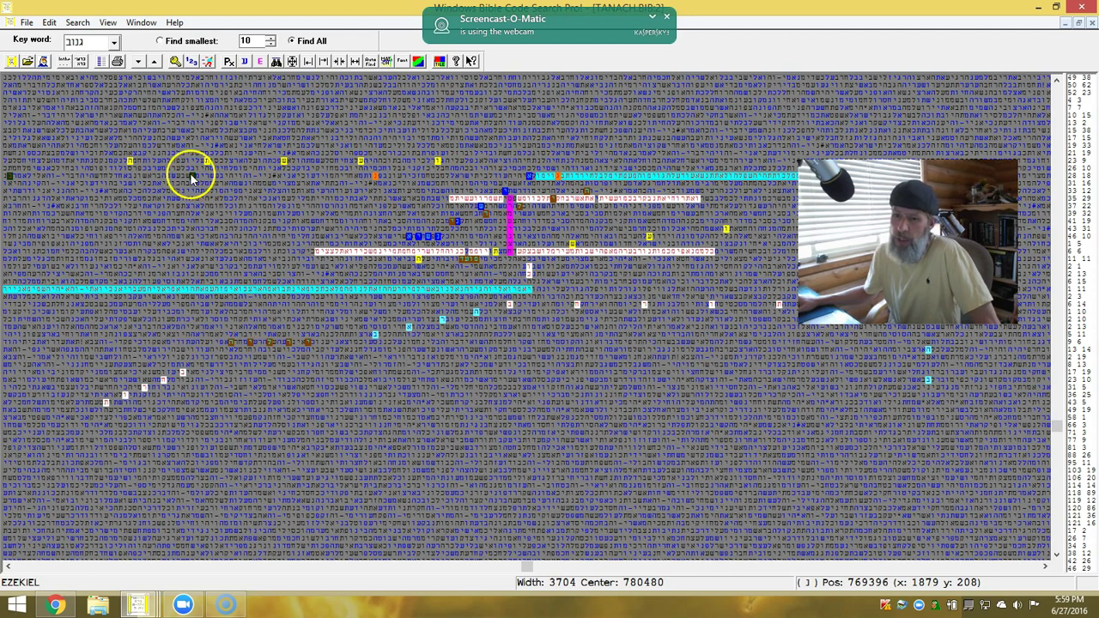
pyautogui.click(10, 176)
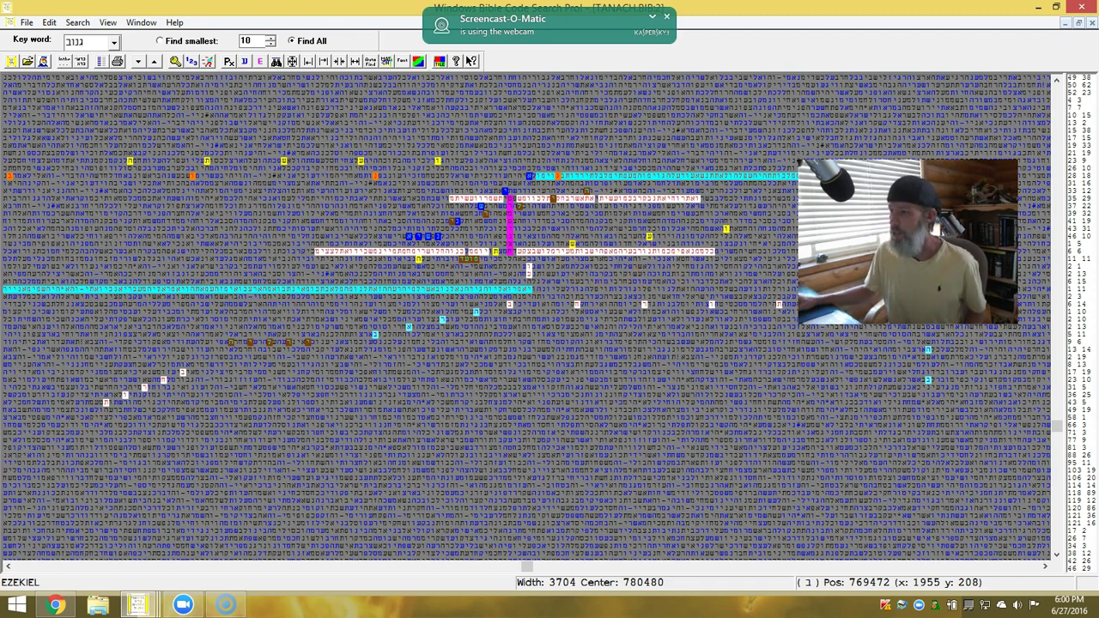
pyautogui.moveTo(859, 257); pyautogui.dragTo(874, 166)
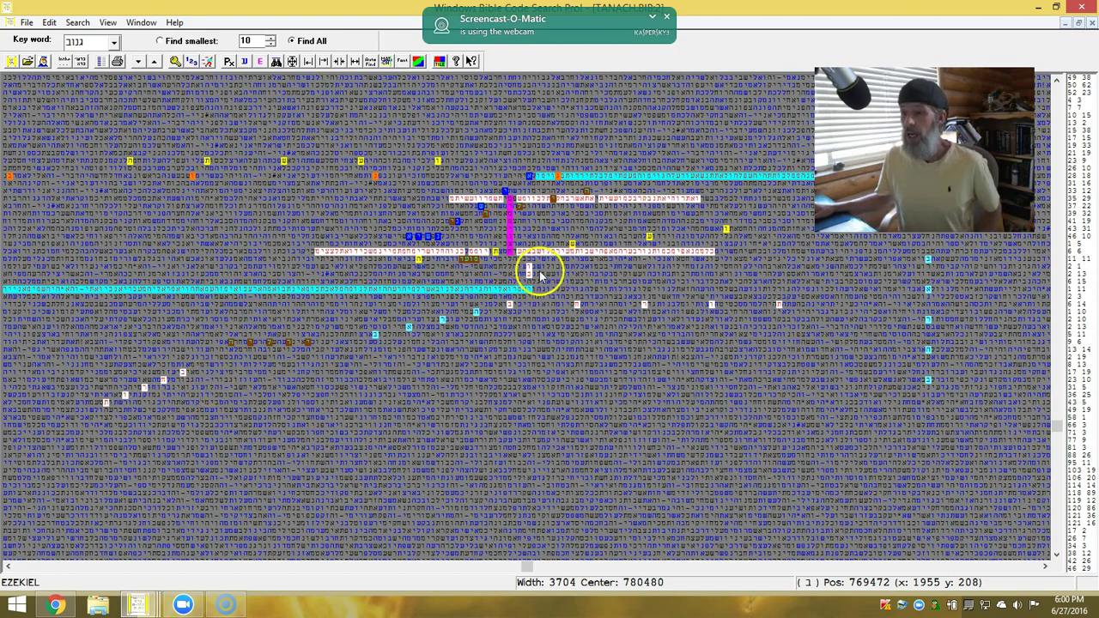
# Restore the matrix to the tiled layout and show the Hebrew text of the upper white-highlighted Ezekiel verse
pyautogui.click(539, 201)
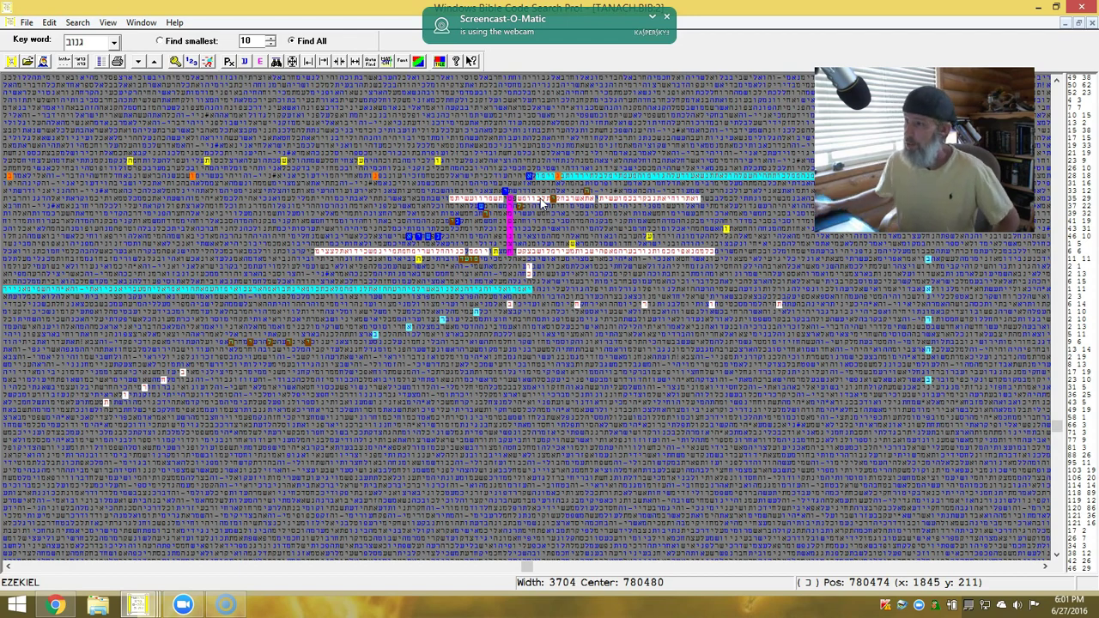
pyautogui.click(1084, 24)
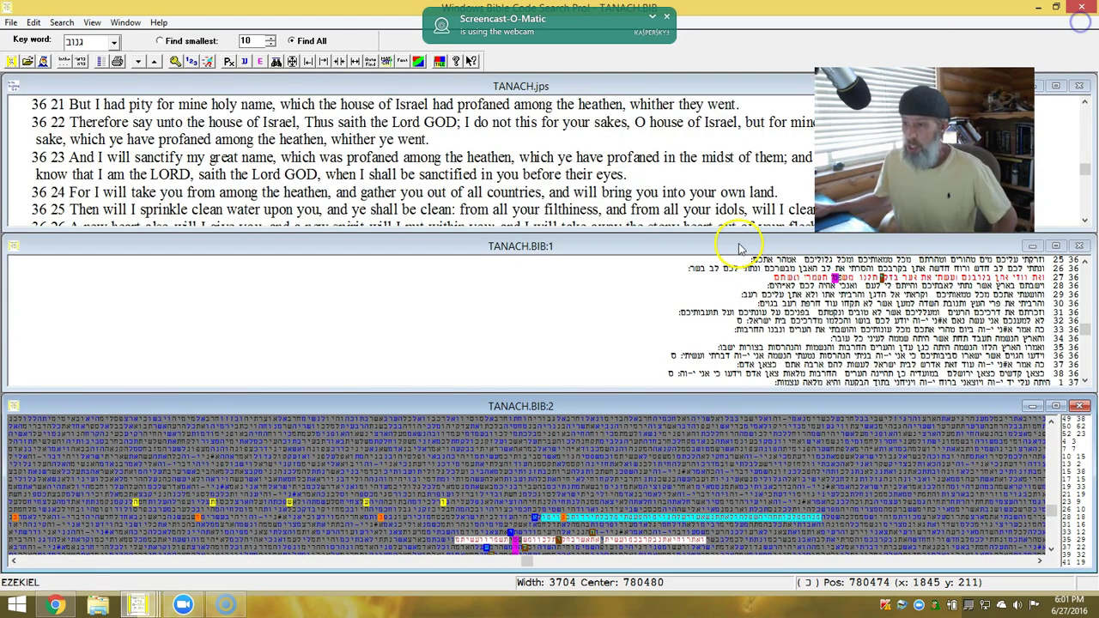
pyautogui.rightClick(607, 542)
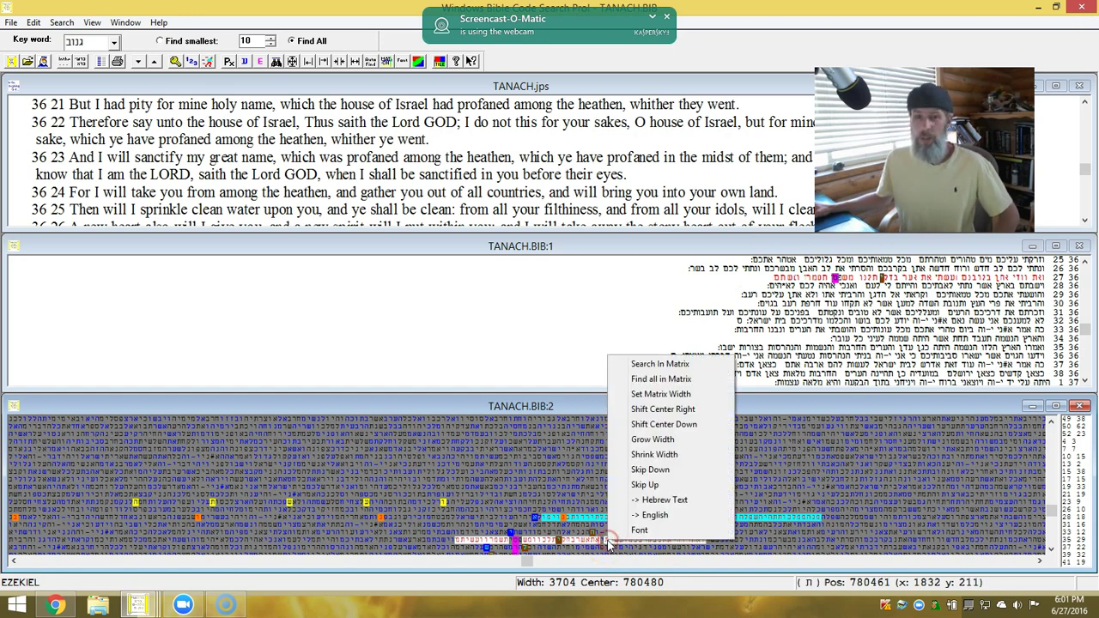
pyautogui.click(646, 502)
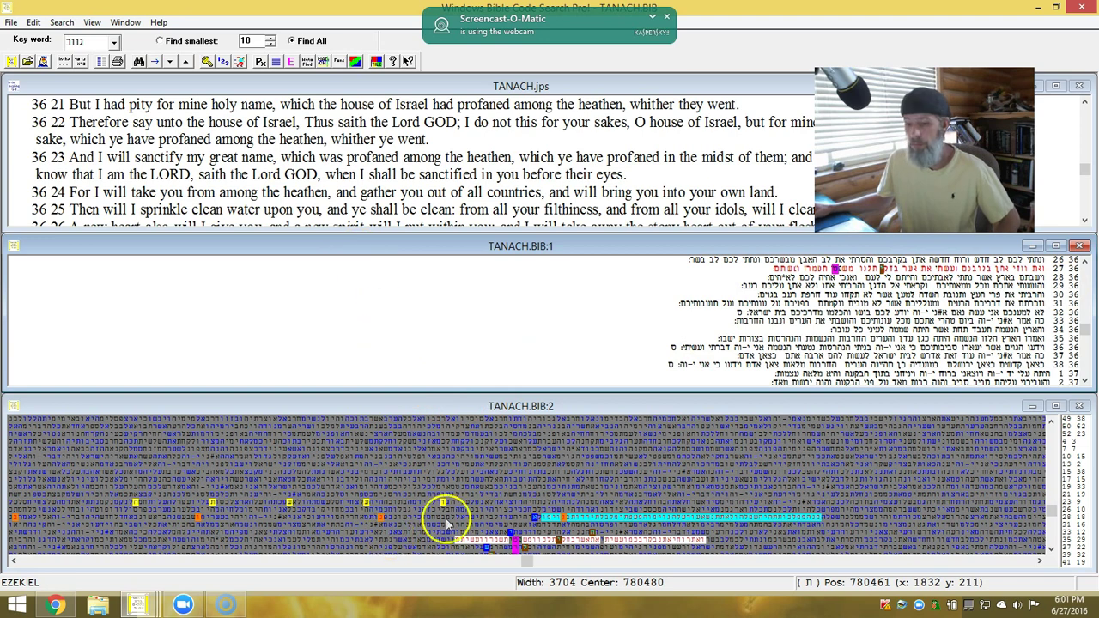
# Show the English translation for the upper white-highlighted verse and bring Ezekiel 36:26–27 into view
pyautogui.click(546, 542)
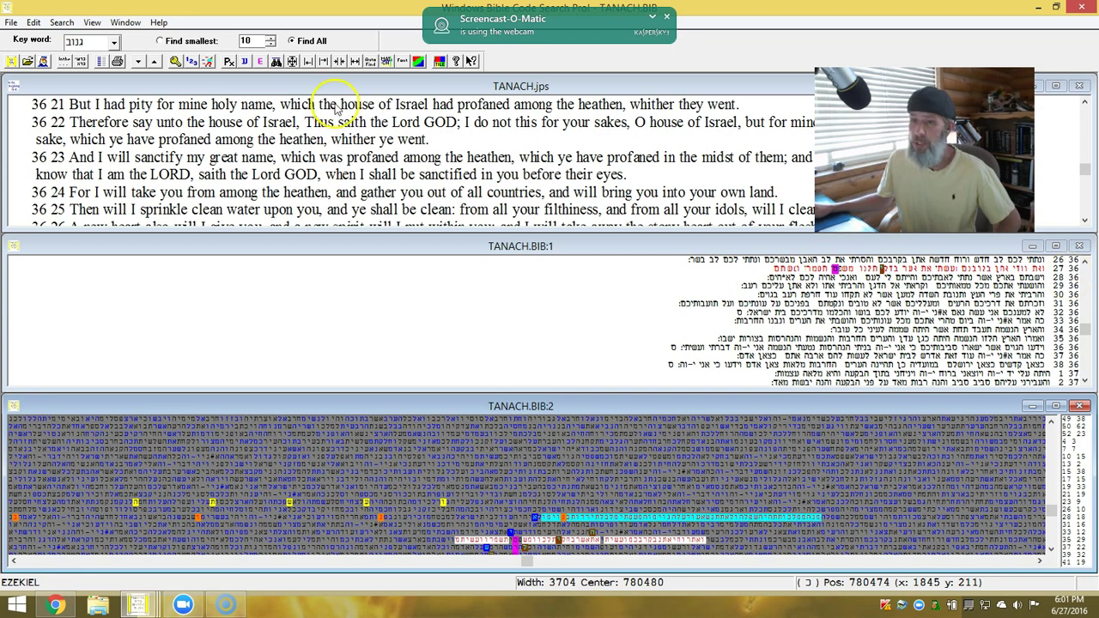
pyautogui.click(276, 62)
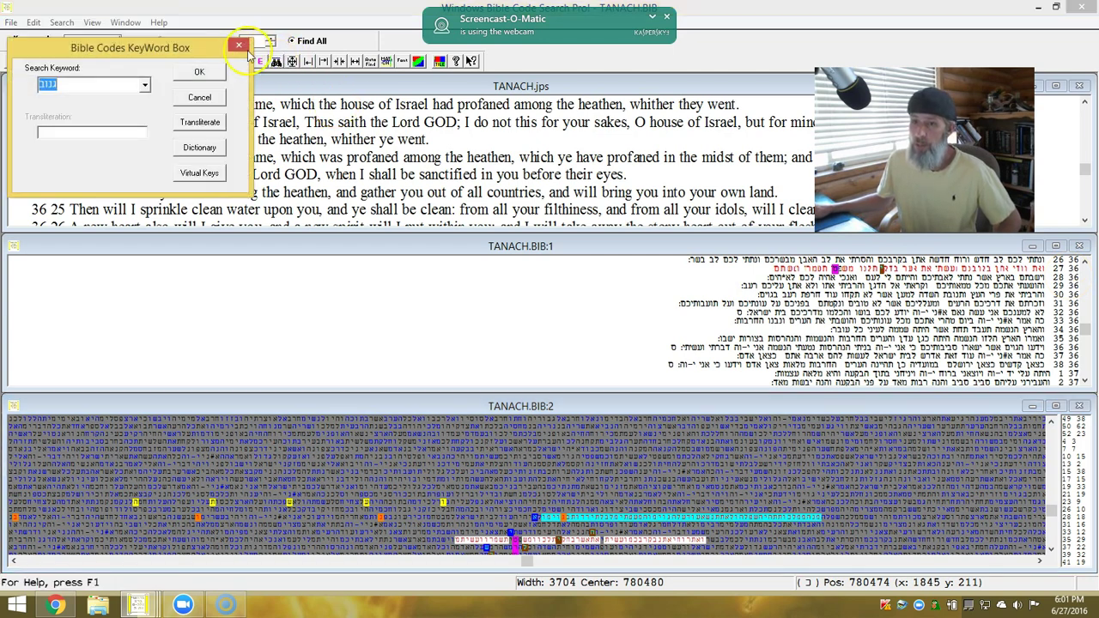
pyautogui.press('Return')
pyautogui.click(261, 64)
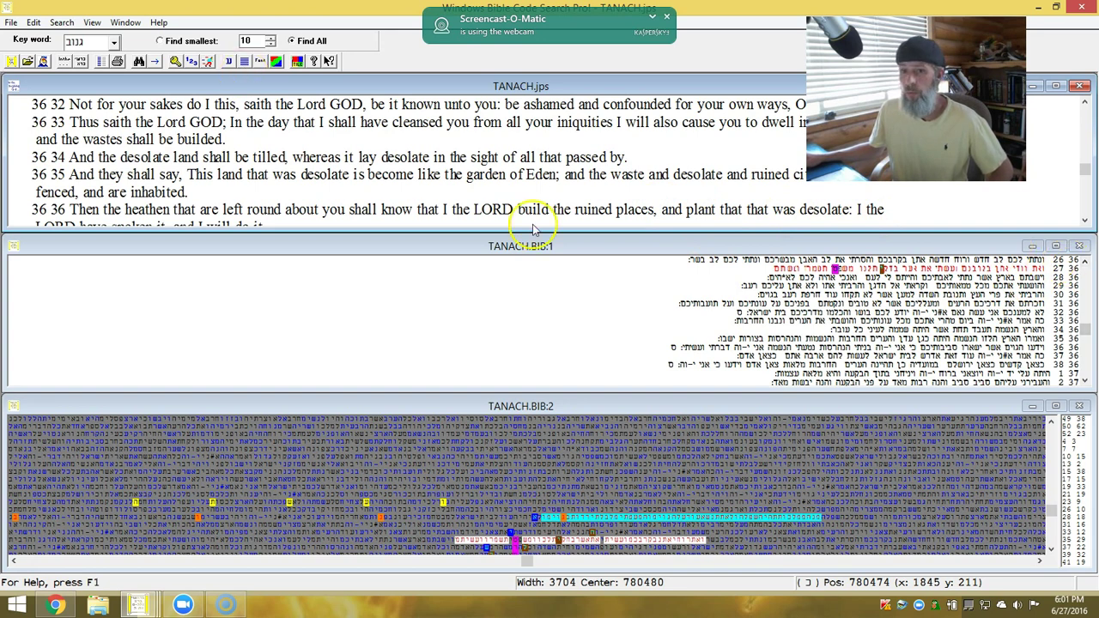
pyautogui.click(1085, 101)
pyautogui.click(1086, 101)
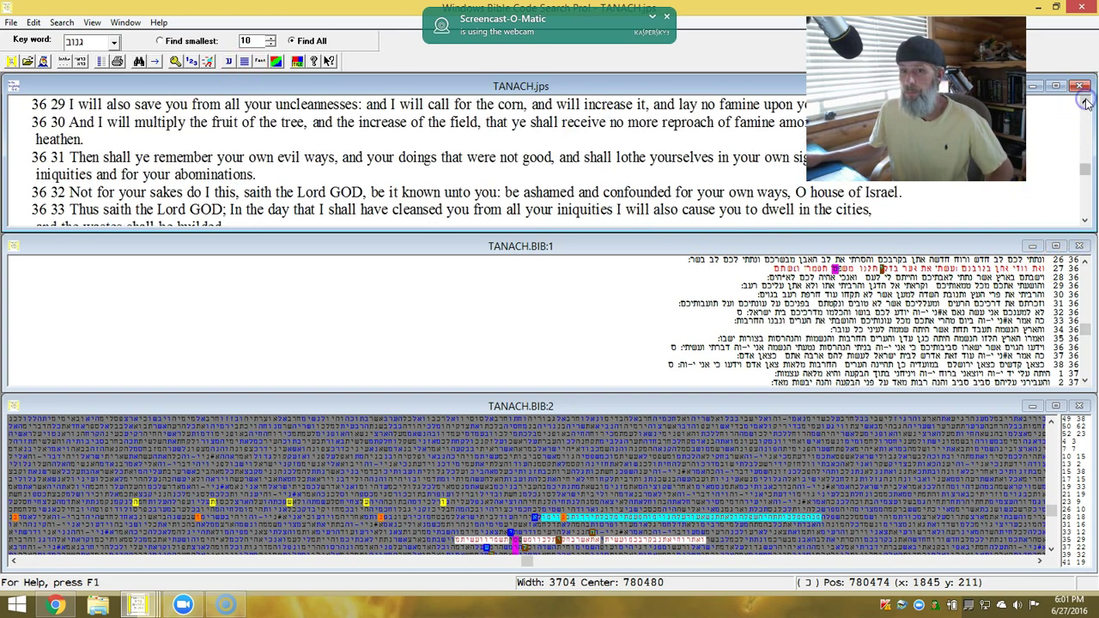
pyautogui.click(1085, 101)
pyautogui.click(1085, 101)
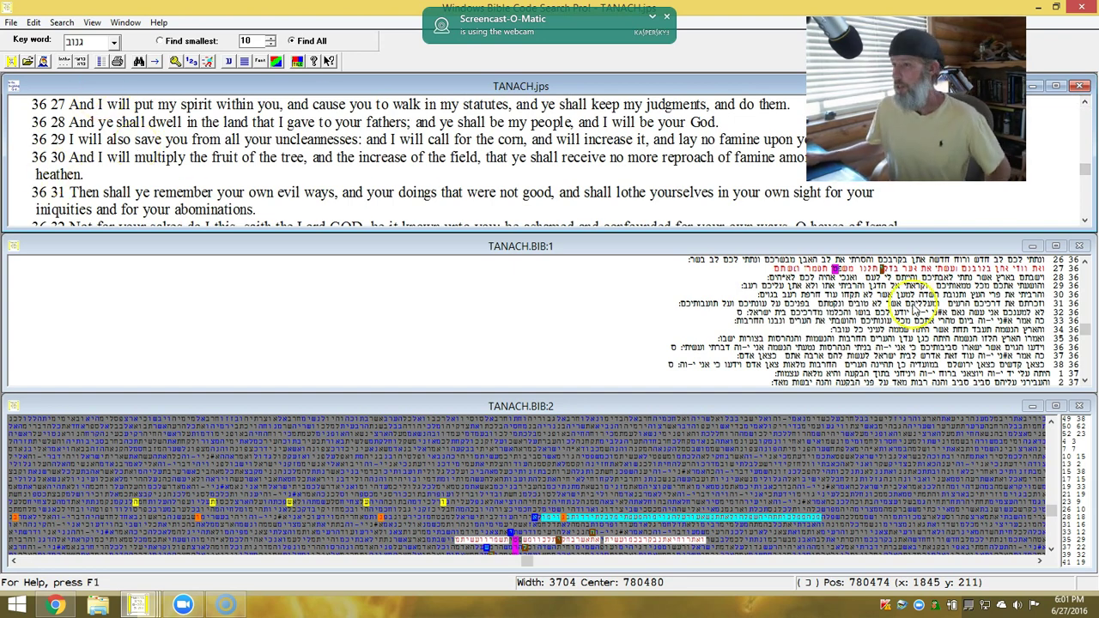
pyautogui.click(1085, 102)
pyautogui.click(1086, 101)
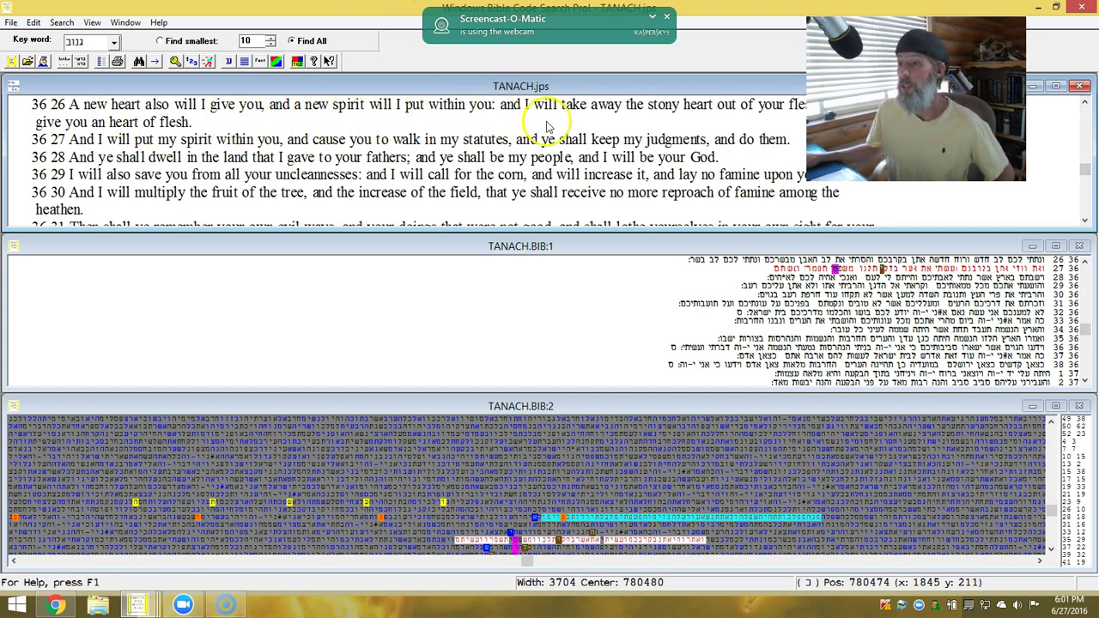
pyautogui.moveTo(824, 94); pyautogui.dragTo(882, 128)
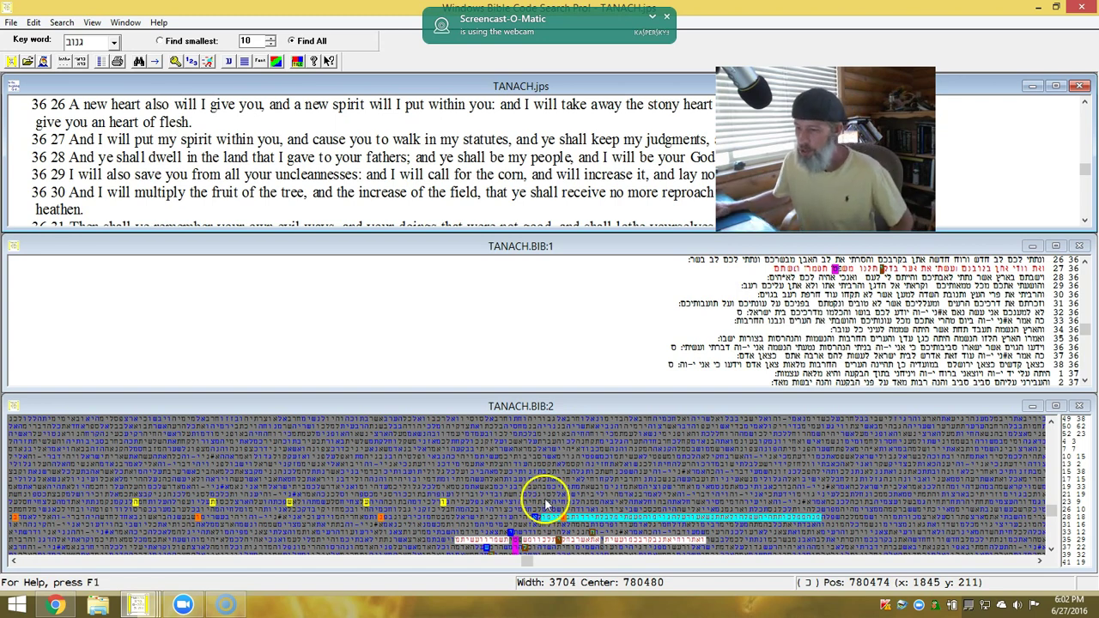
# Show the Hebrew text of the lower white-highlighted verse in Hosea, starting from its first letter in the matrix
pyautogui.click(1051, 550)
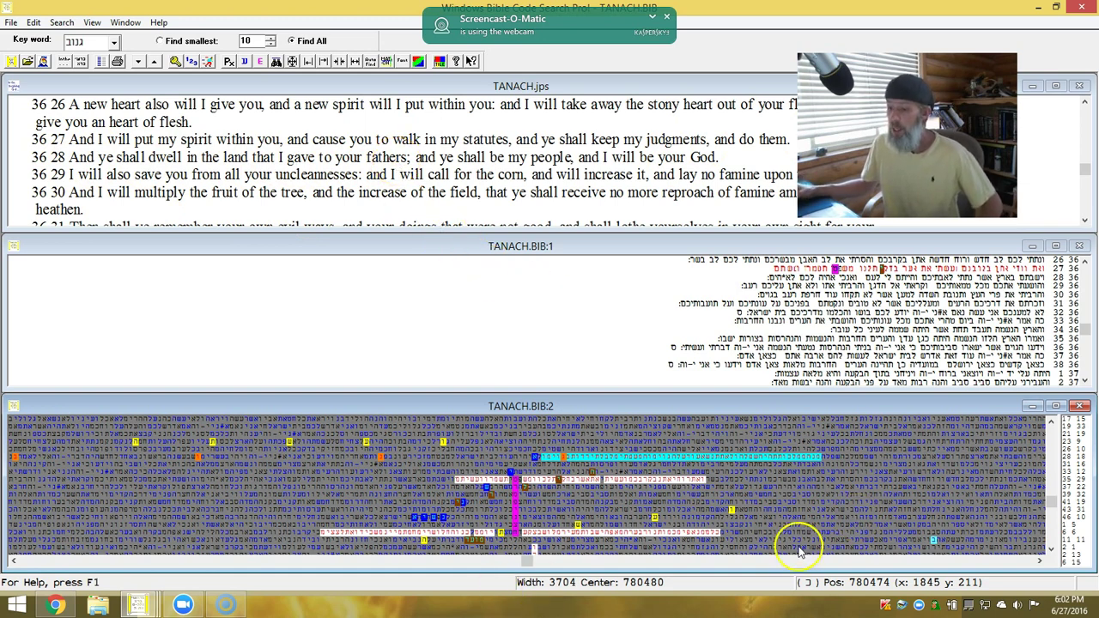
pyautogui.rightClick(717, 535)
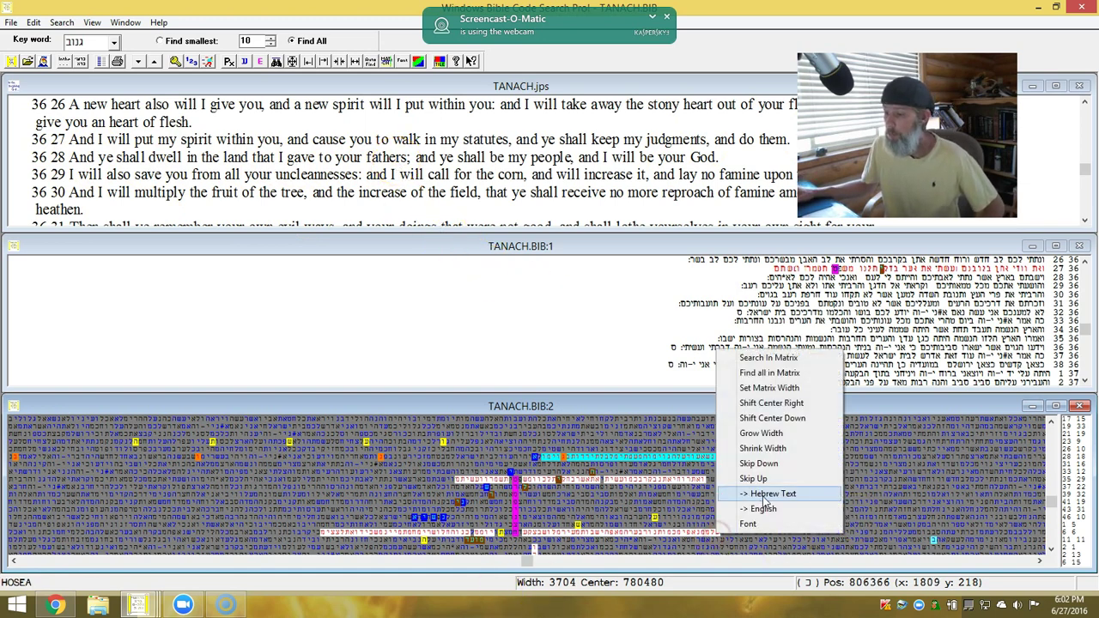
pyautogui.click(816, 420)
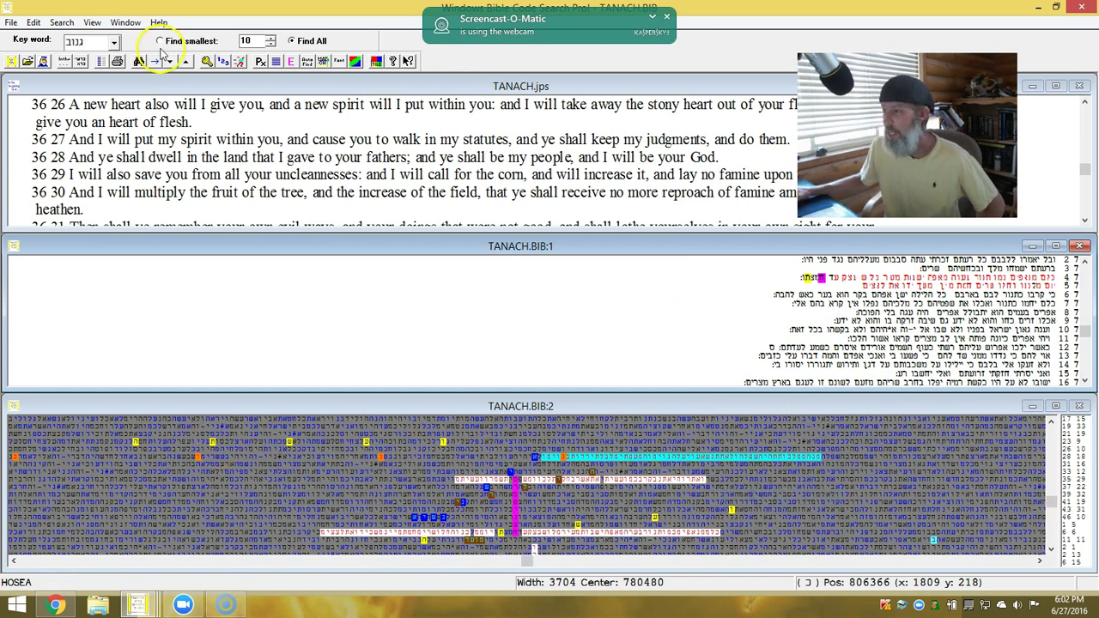
# Show the English translation of the Hosea passage and bring verses 7:4 and 7:5 into view
pyautogui.click(309, 62)
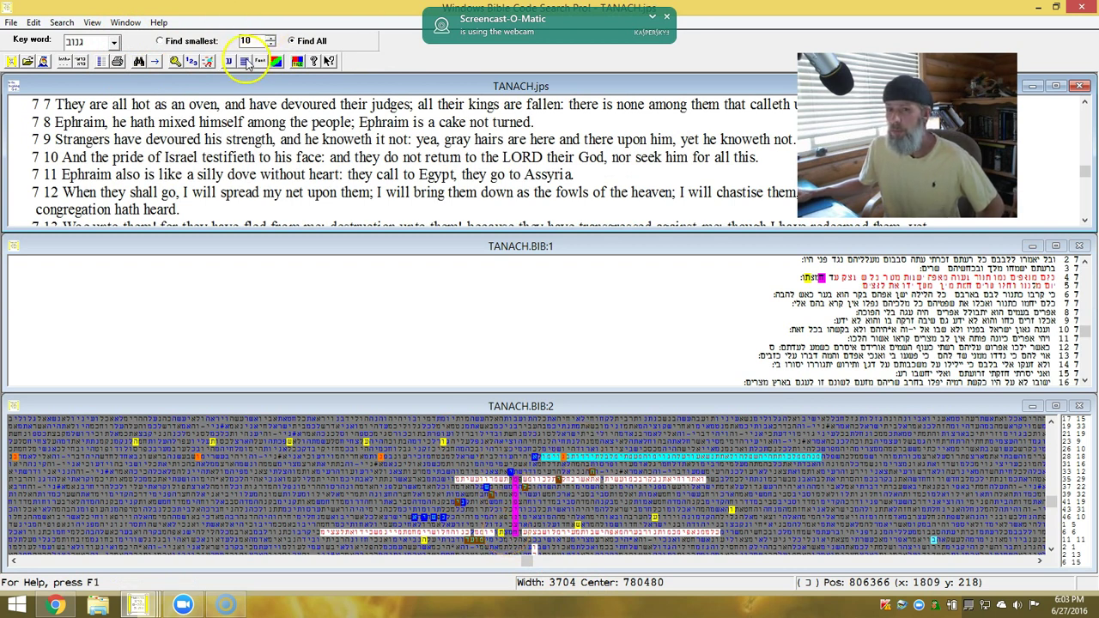
pyautogui.click(1085, 105)
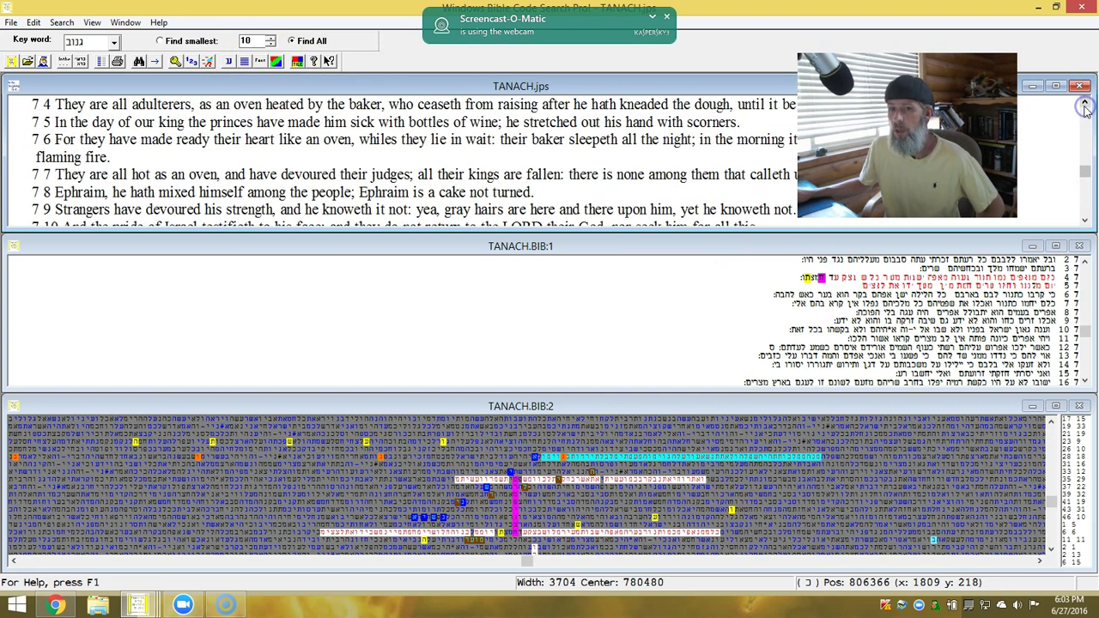
pyautogui.click(1085, 103)
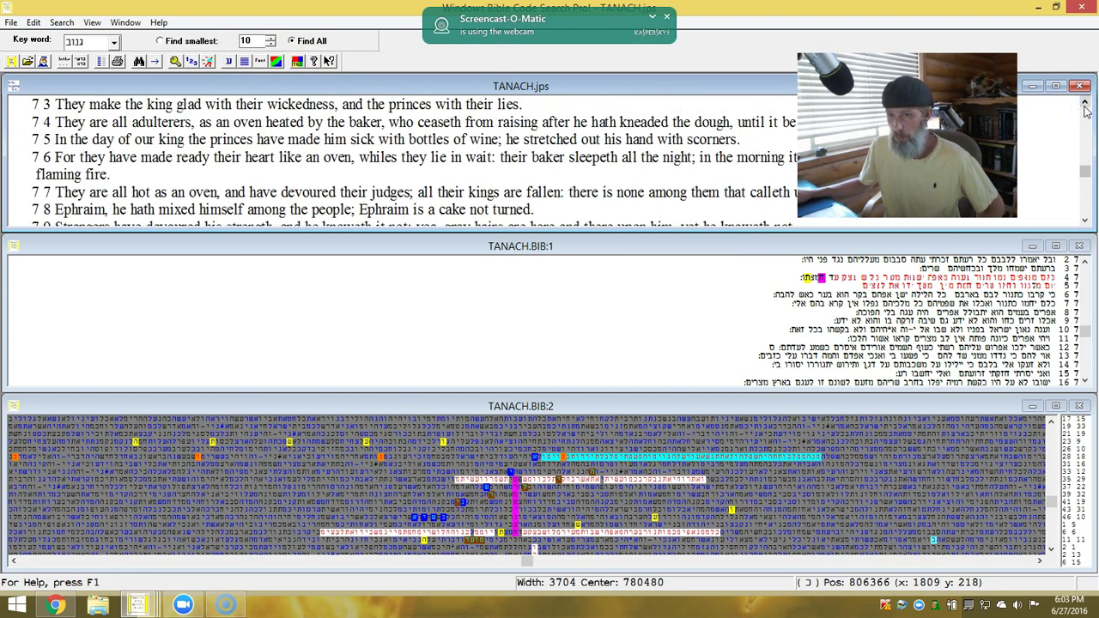
pyautogui.click(1085, 104)
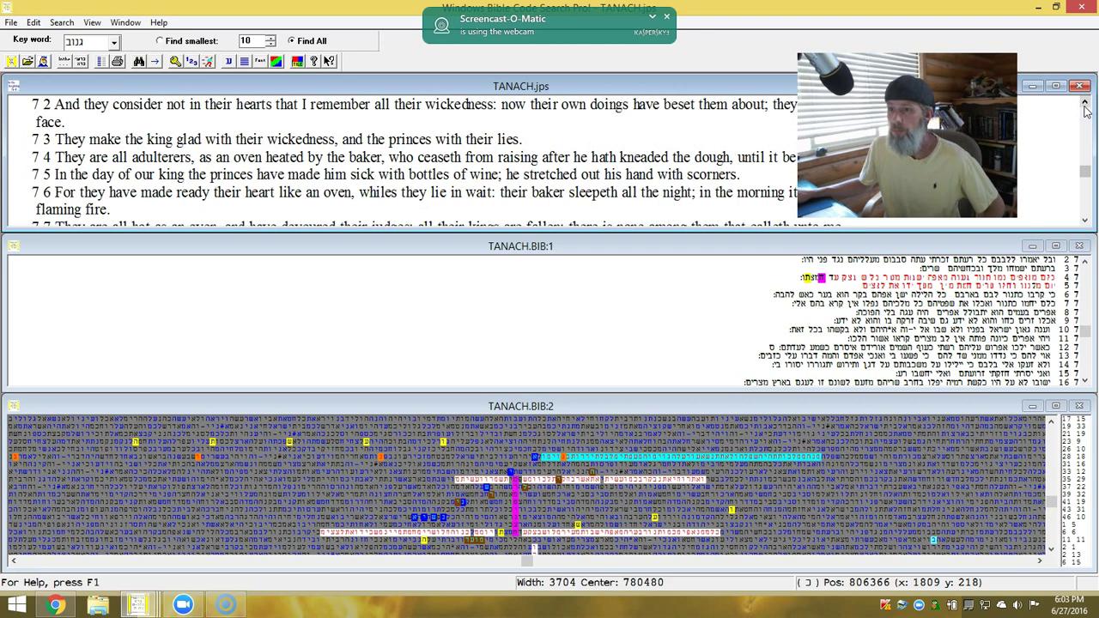
# Read the English translation of Hosea from verse 7:1 through 7:11
pyautogui.click(1084, 104)
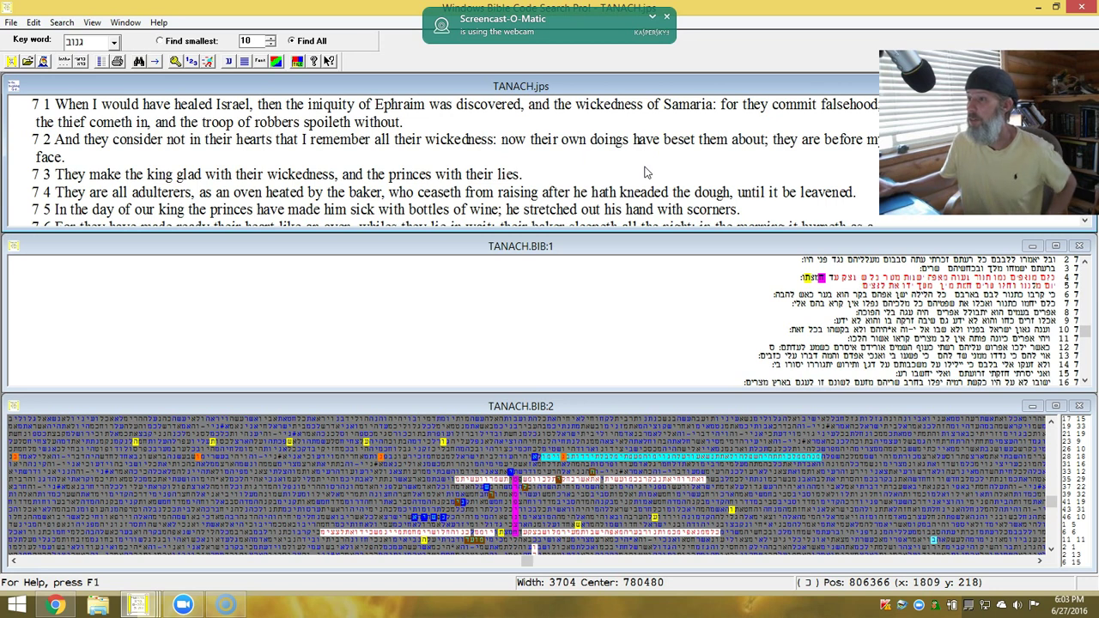
pyautogui.moveTo(921, 165); pyautogui.dragTo(65, 351)
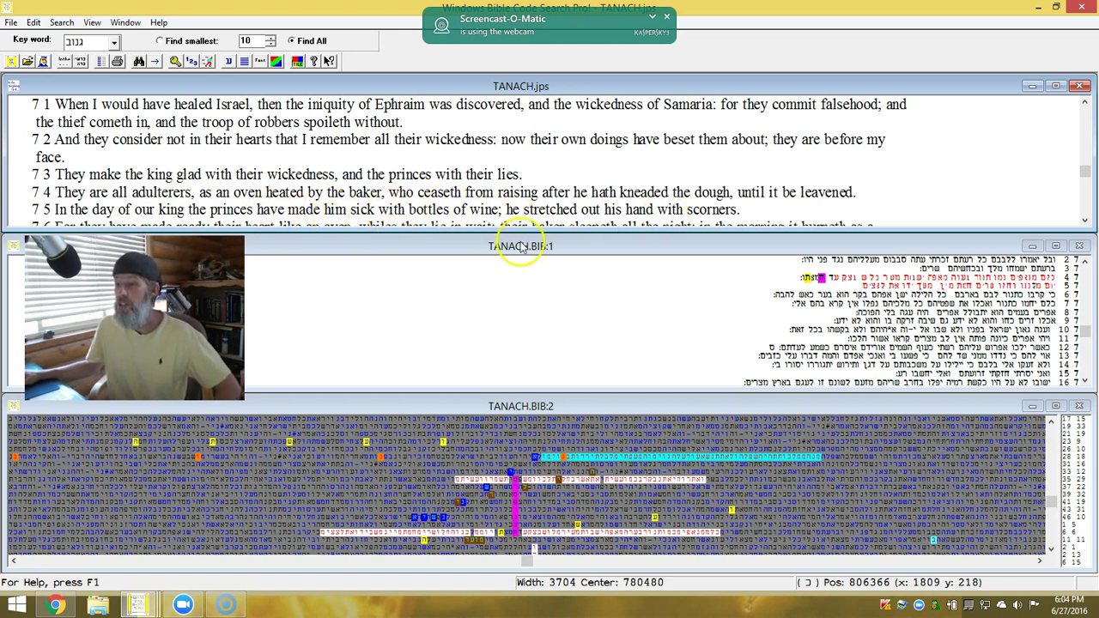
pyautogui.click(1086, 220)
pyautogui.click(1087, 220)
pyautogui.click(1086, 219)
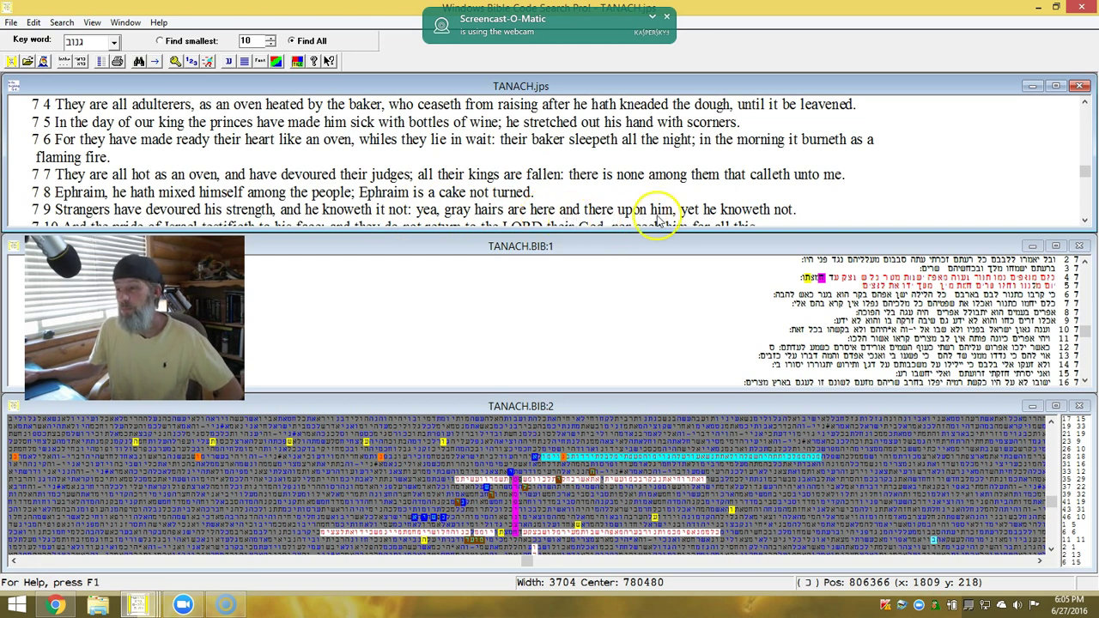
pyautogui.click(1084, 222)
pyautogui.click(1084, 221)
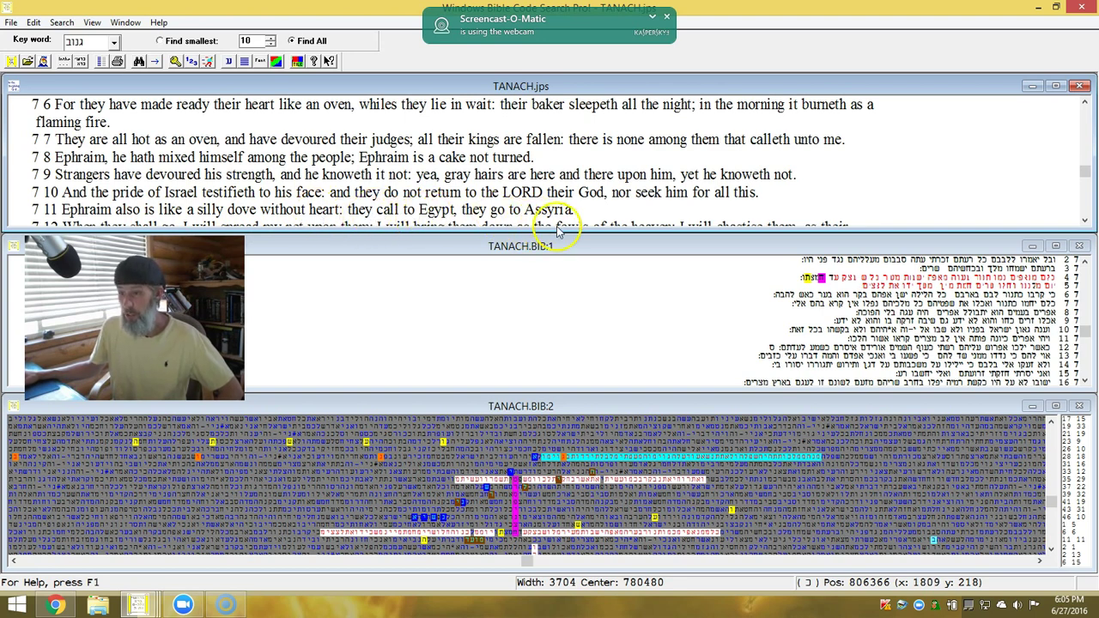
# Continue through the English translation of Hosea from verse 7:12 to the opening of chapter 8
pyautogui.click(1084, 220)
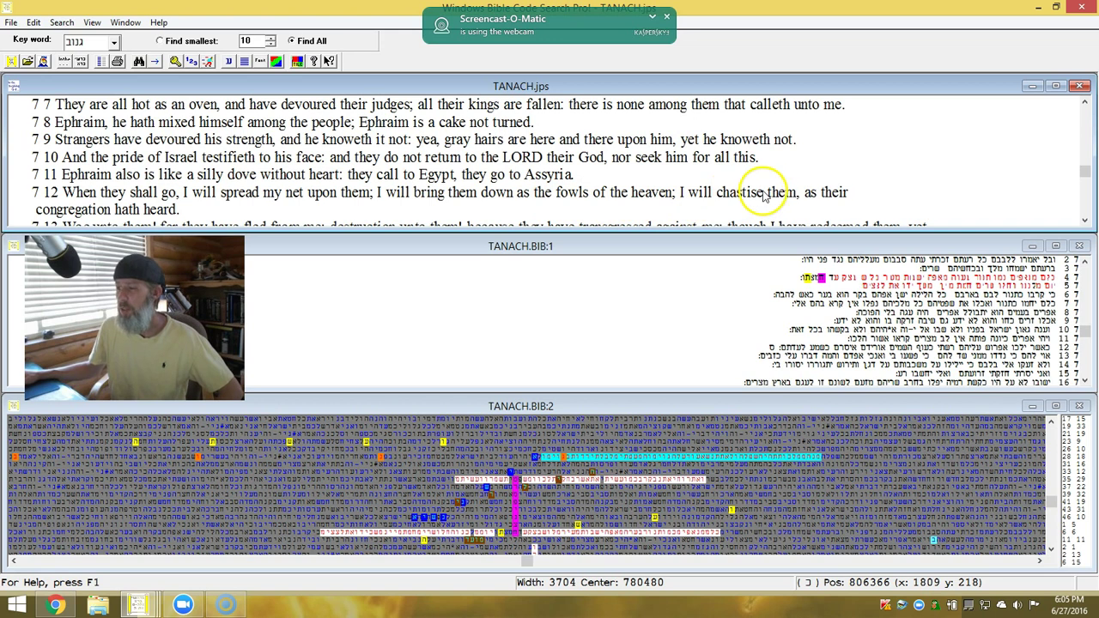
pyautogui.click(1086, 223)
pyautogui.click(1087, 222)
pyautogui.click(1087, 223)
pyautogui.click(1086, 222)
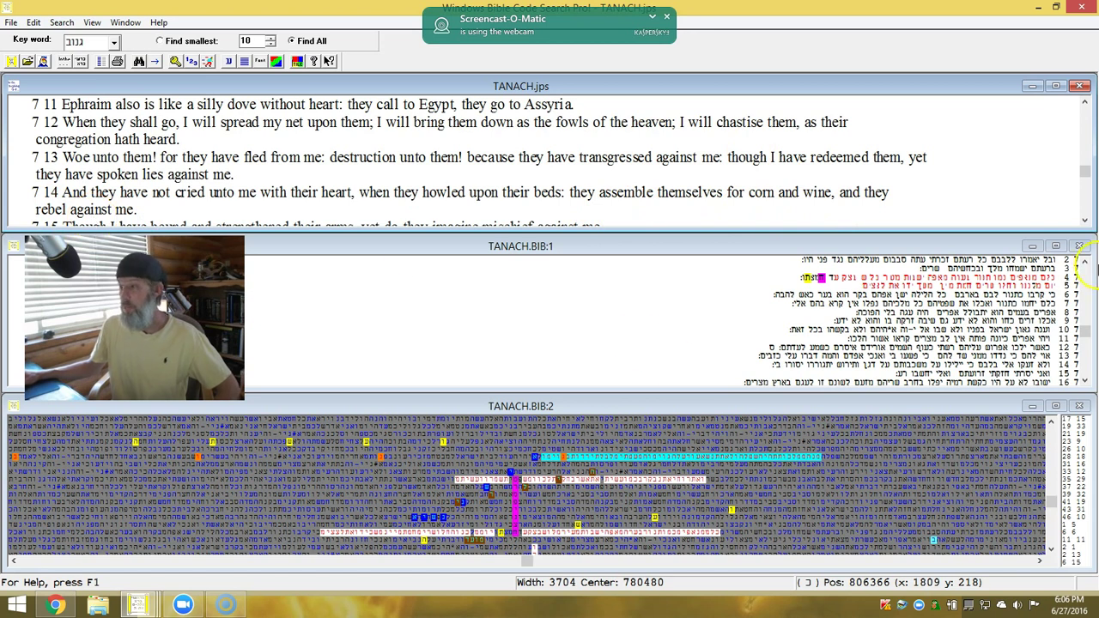
pyautogui.click(1086, 221)
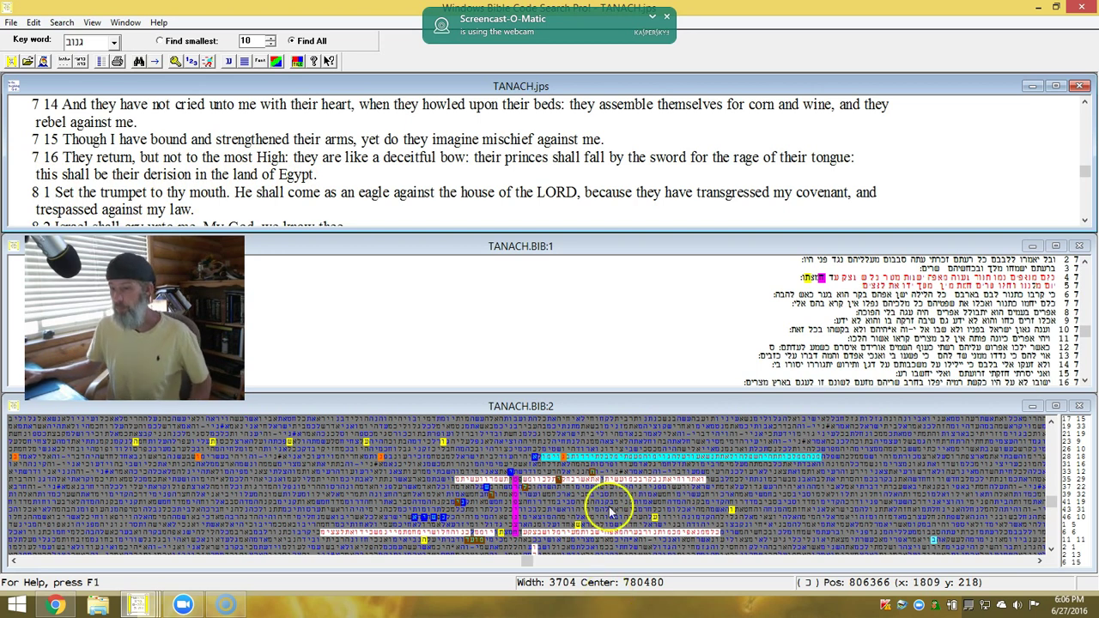
# Show the Hebrew text of the upper cyan-highlighted Ezekiel verse, starting from one of its letters in the matrix
pyautogui.click(636, 456)
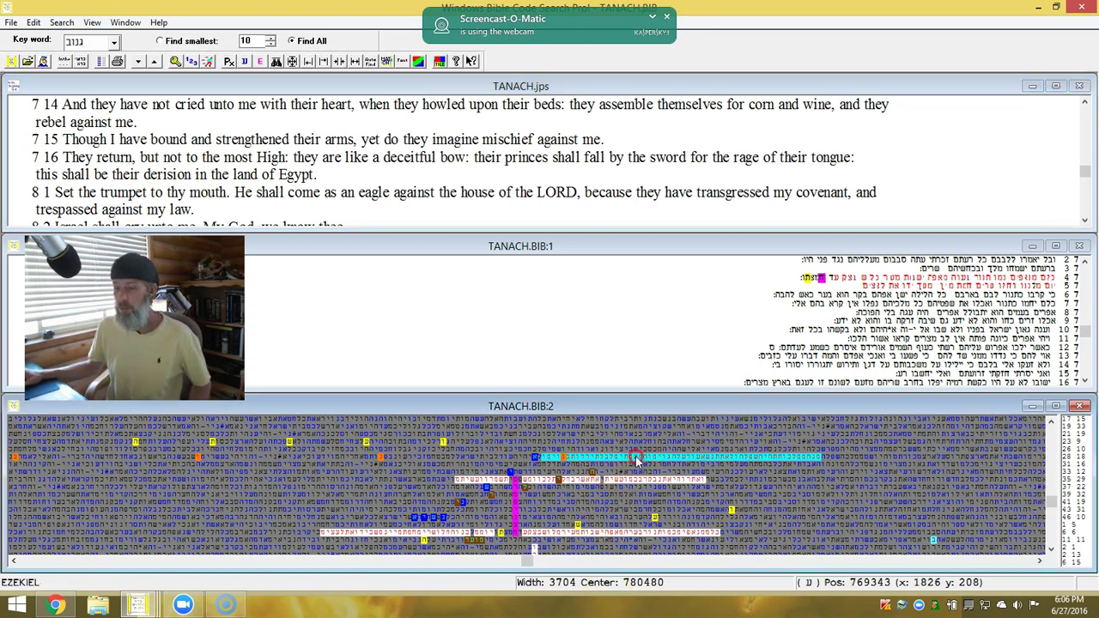
pyautogui.rightClick(635, 461)
pyautogui.click(693, 429)
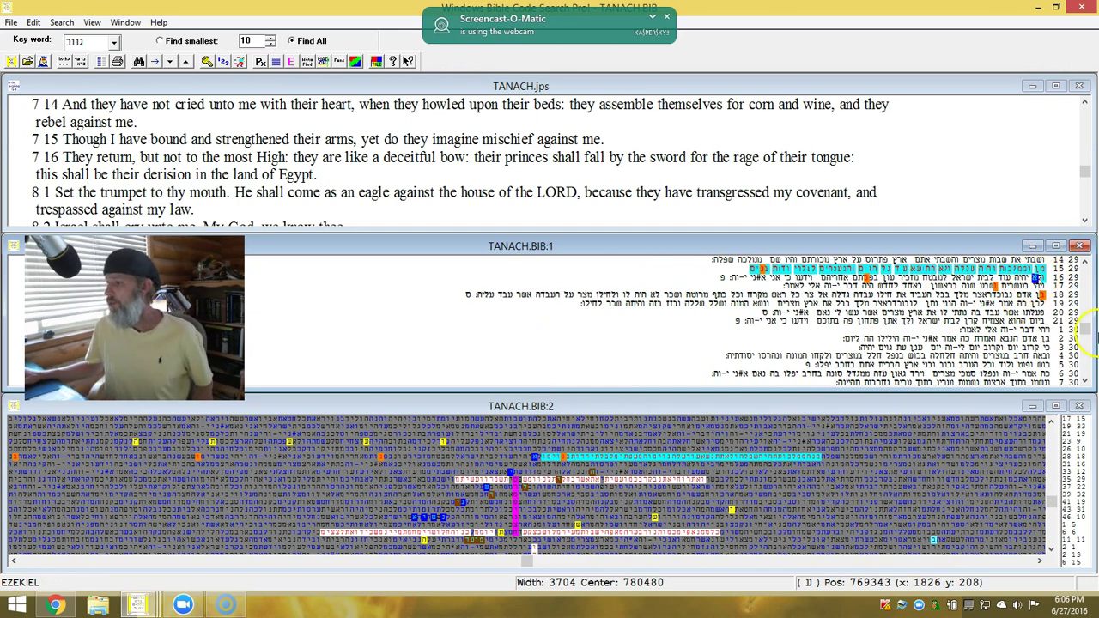
# Show the English translation of the cyan-highlighted Ezekiel passage and bring verse 29:15 into view
pyautogui.click(293, 62)
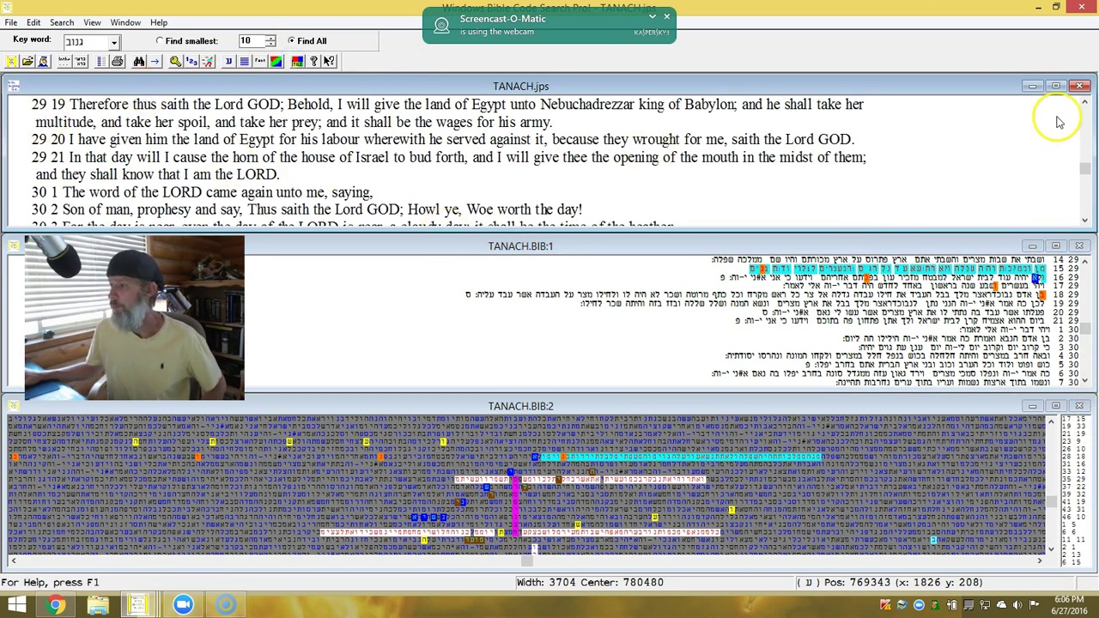
pyautogui.click(1085, 102)
pyautogui.click(1084, 102)
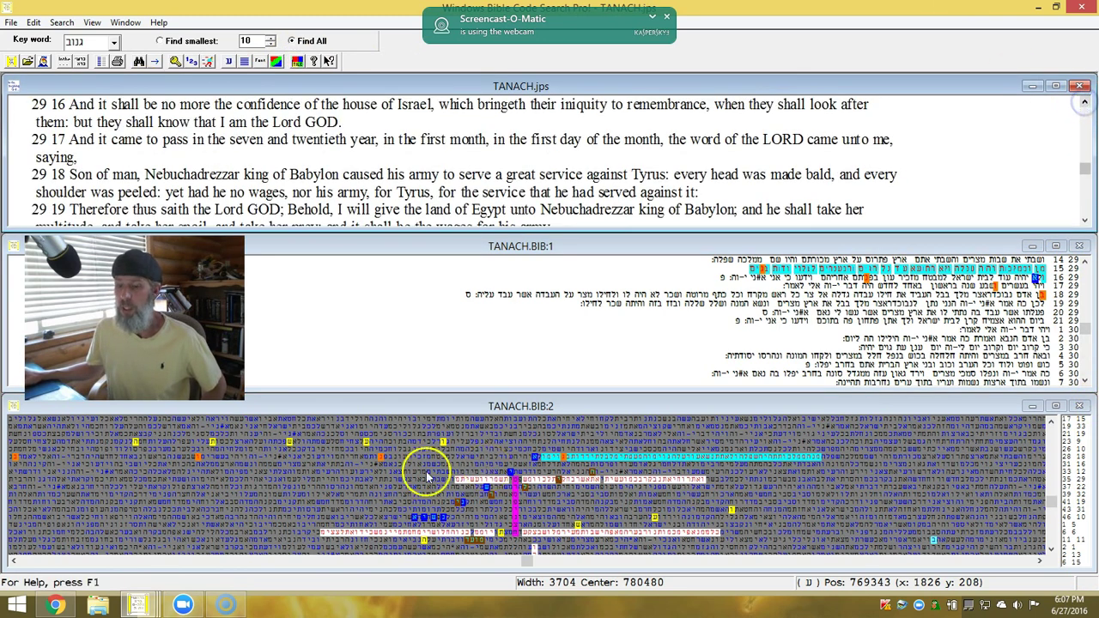
pyautogui.moveTo(134, 604)
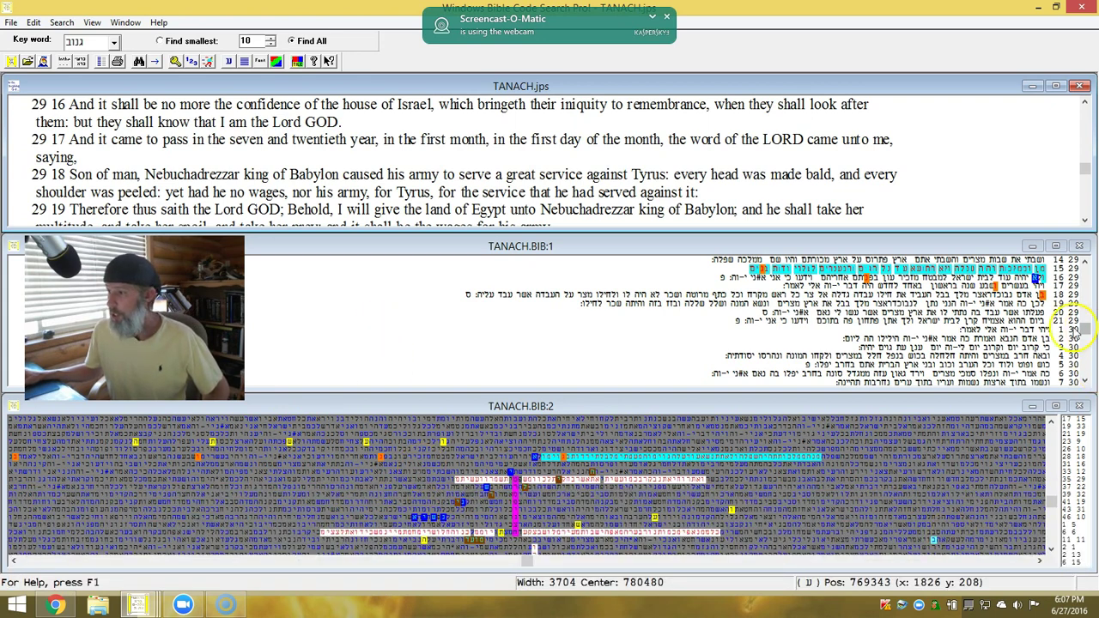
pyautogui.click(629, 457)
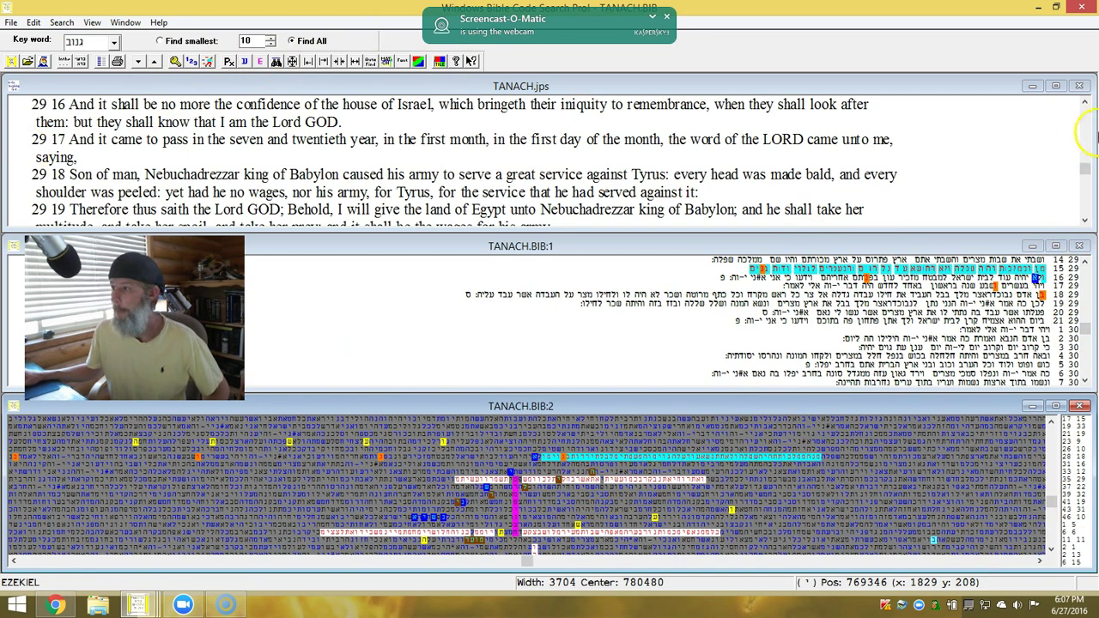
pyautogui.click(1085, 104)
pyautogui.click(1085, 104)
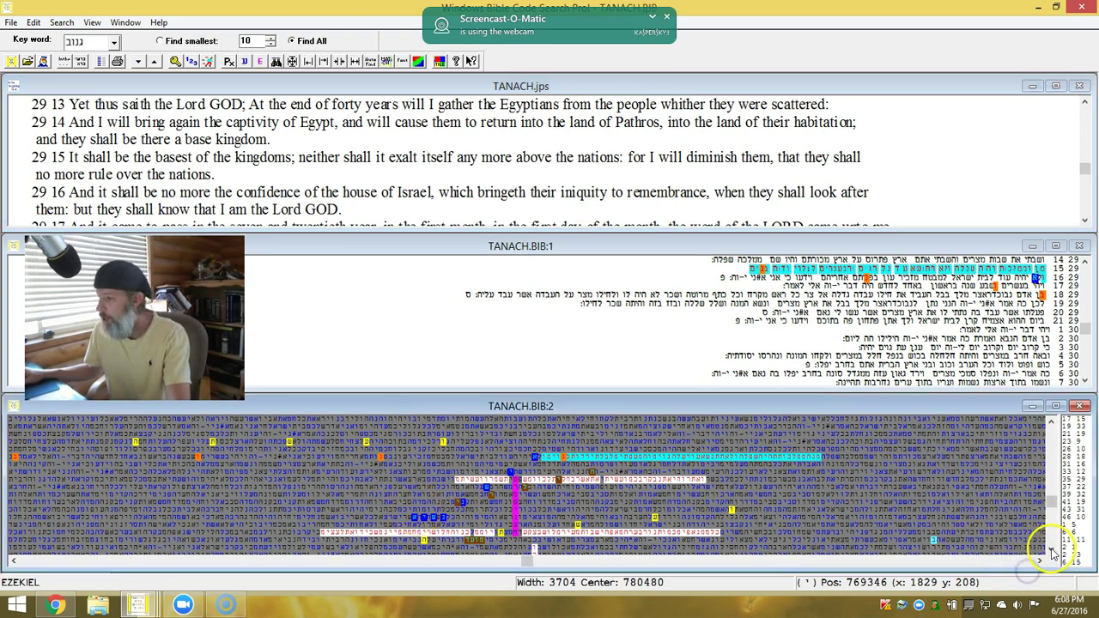
# Show the Hebrew text of the lower cyan-highlighted passage in Jonah, including the verses just before 1:8 and 1:9
pyautogui.click(1051, 549)
pyautogui.click(1051, 549)
pyautogui.click(1052, 550)
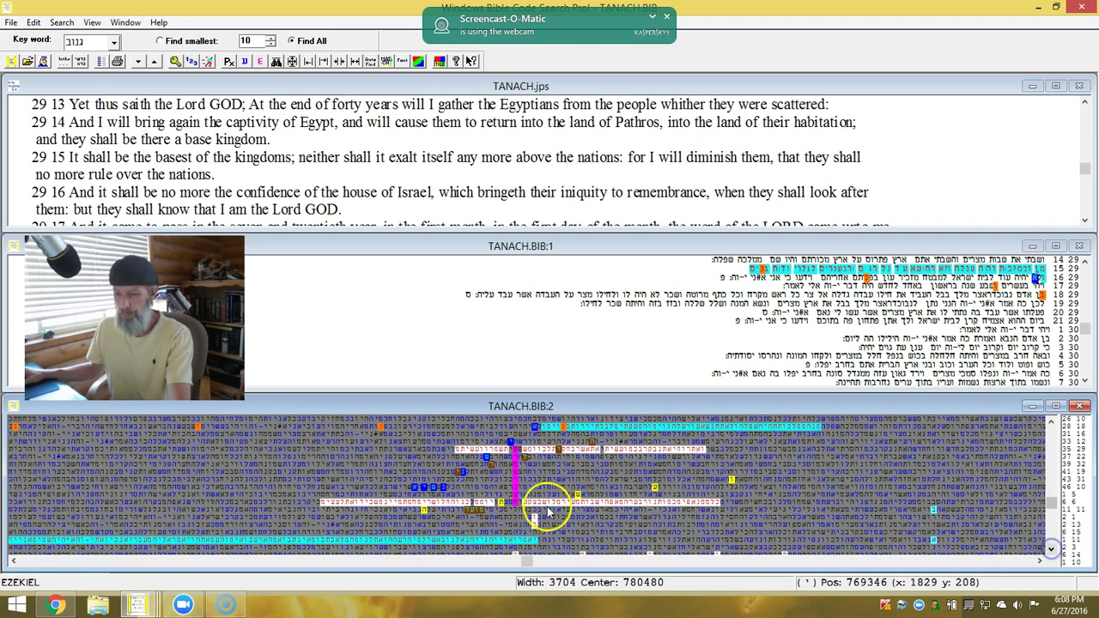
pyautogui.click(507, 542)
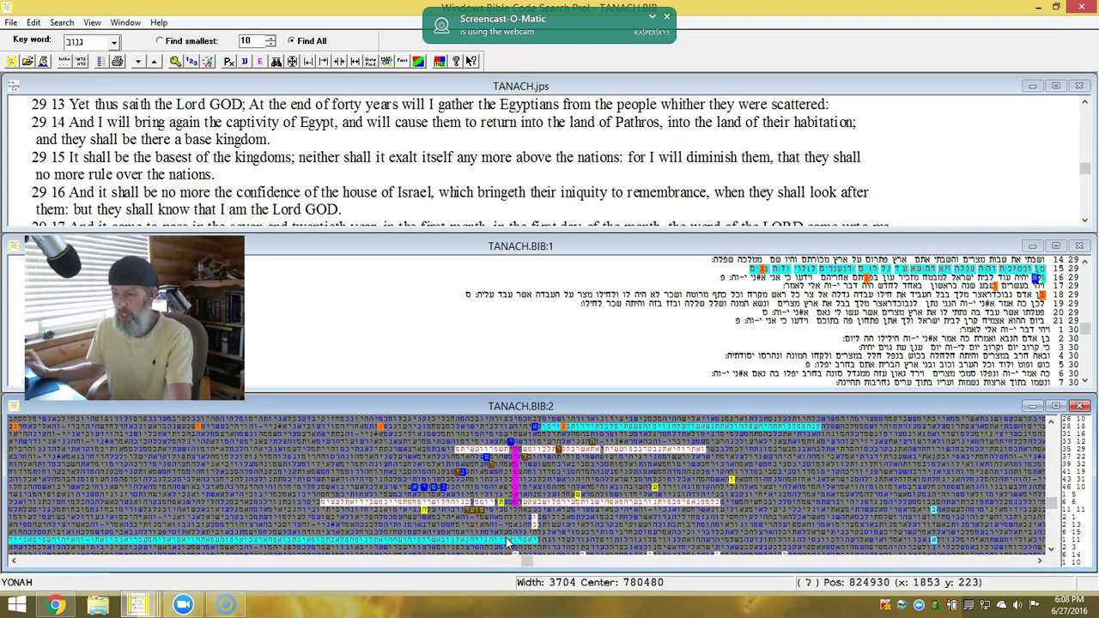
pyautogui.click(1052, 549)
pyautogui.click(1052, 550)
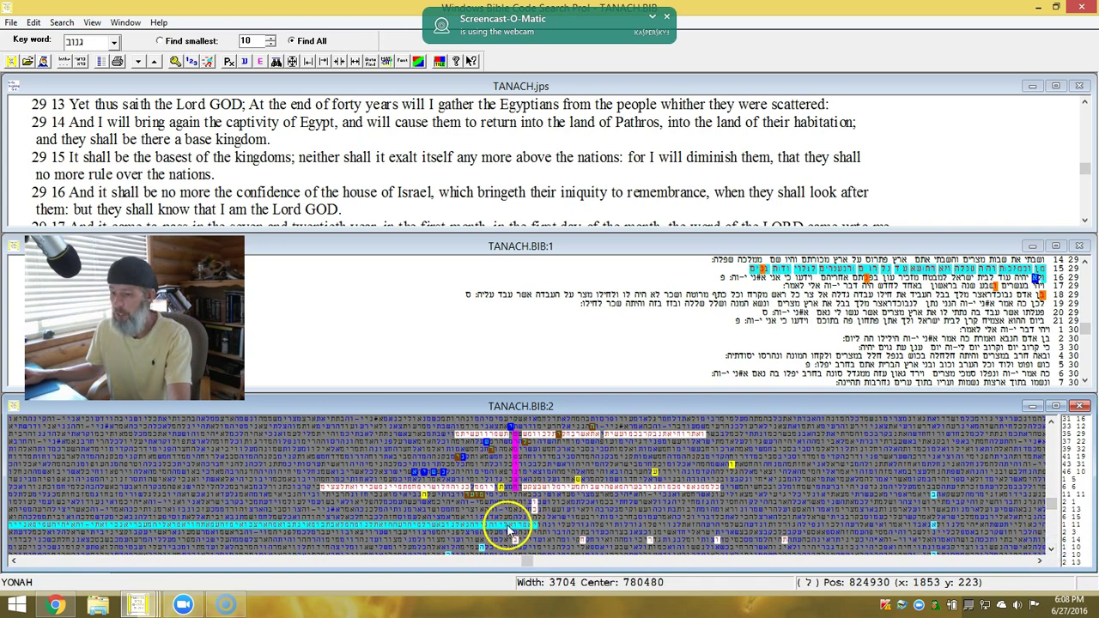
pyautogui.rightClick(508, 526)
pyautogui.click(557, 489)
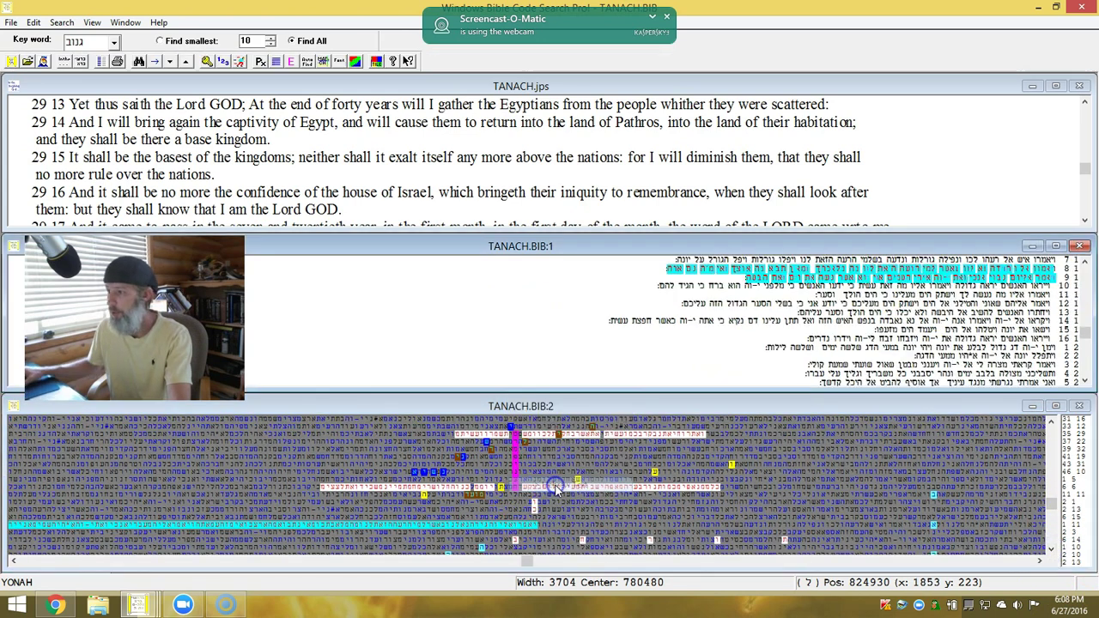
pyautogui.click(1085, 260)
pyautogui.click(1085, 261)
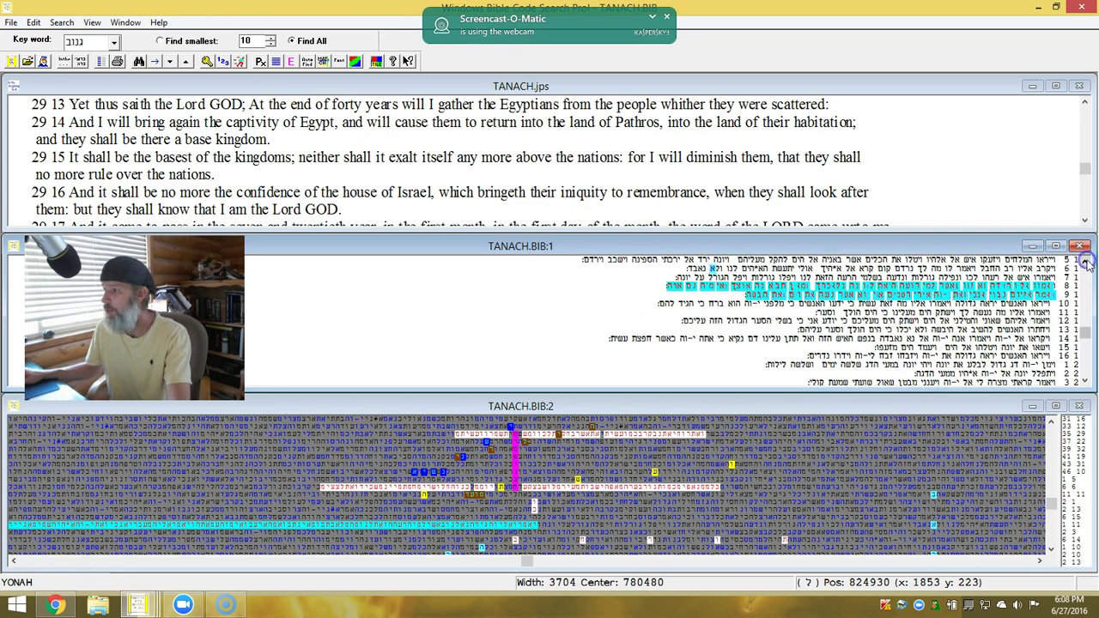
# Show the English translation of the Jonah passage and read verses 1:8 through 1:14
pyautogui.click(292, 62)
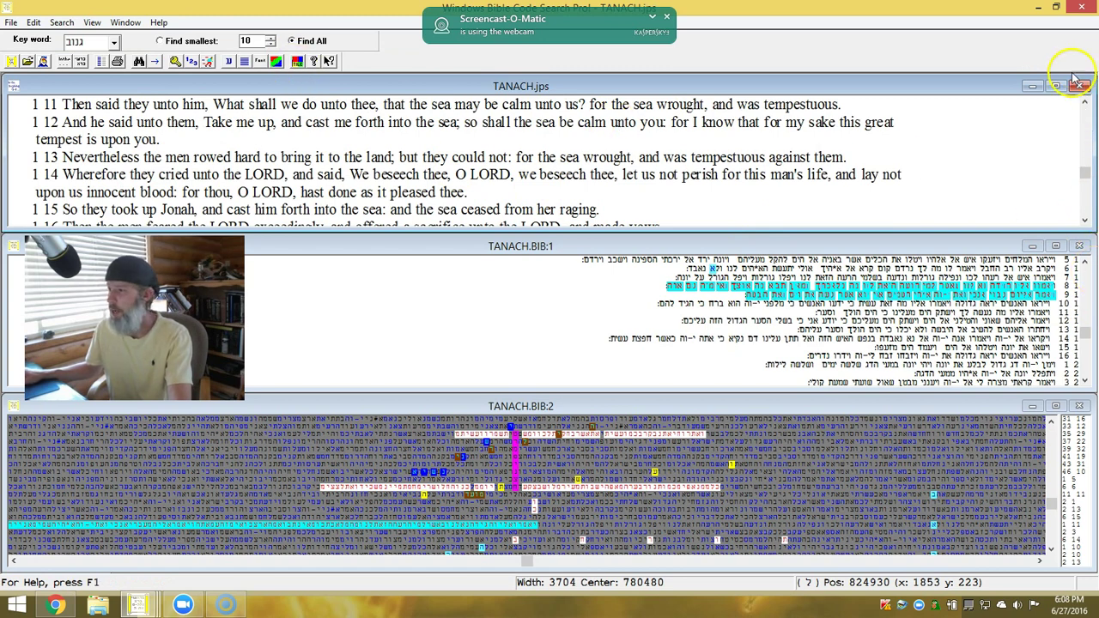
pyautogui.click(1086, 102)
pyautogui.click(1086, 102)
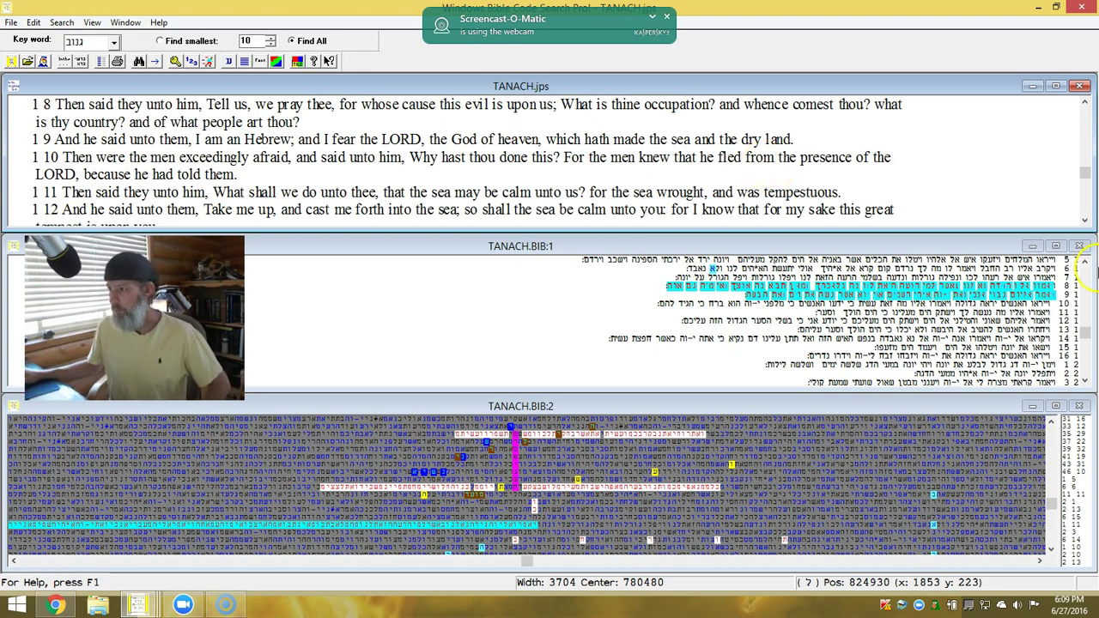
pyautogui.click(1085, 222)
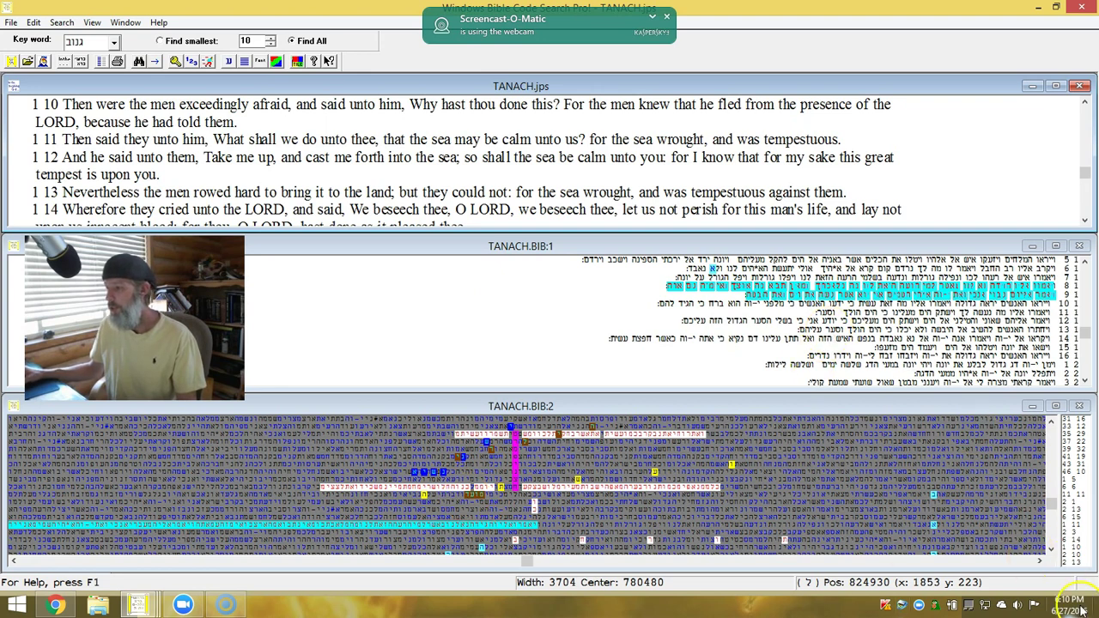
# Examine the highlighted terms in the matrix rows below the cyan Jonah passage
pyautogui.click(1052, 549)
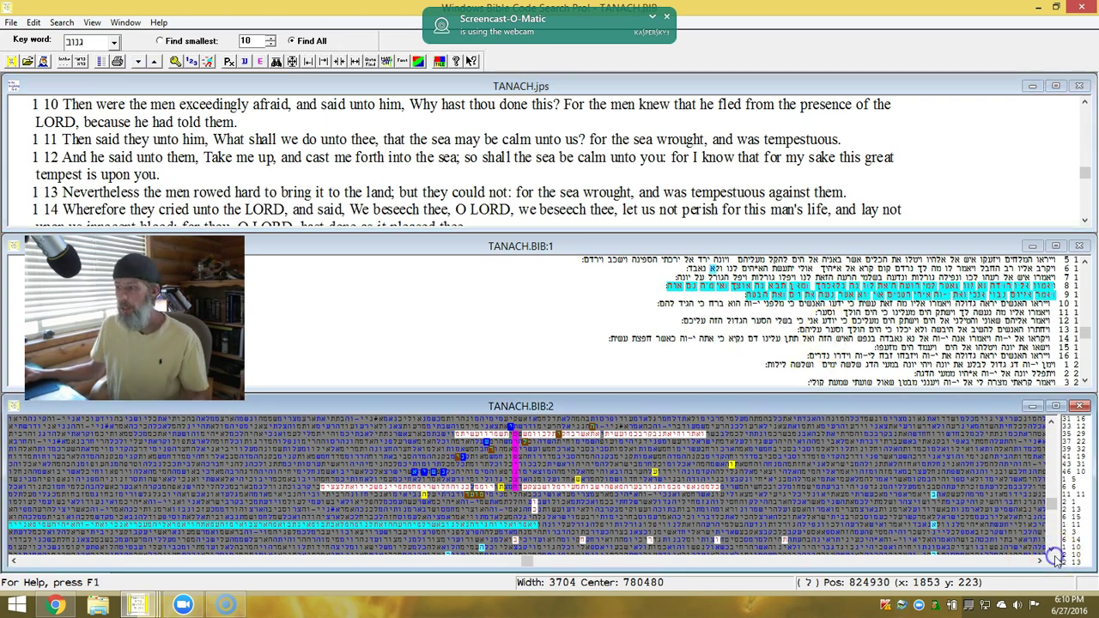
pyautogui.click(1052, 548)
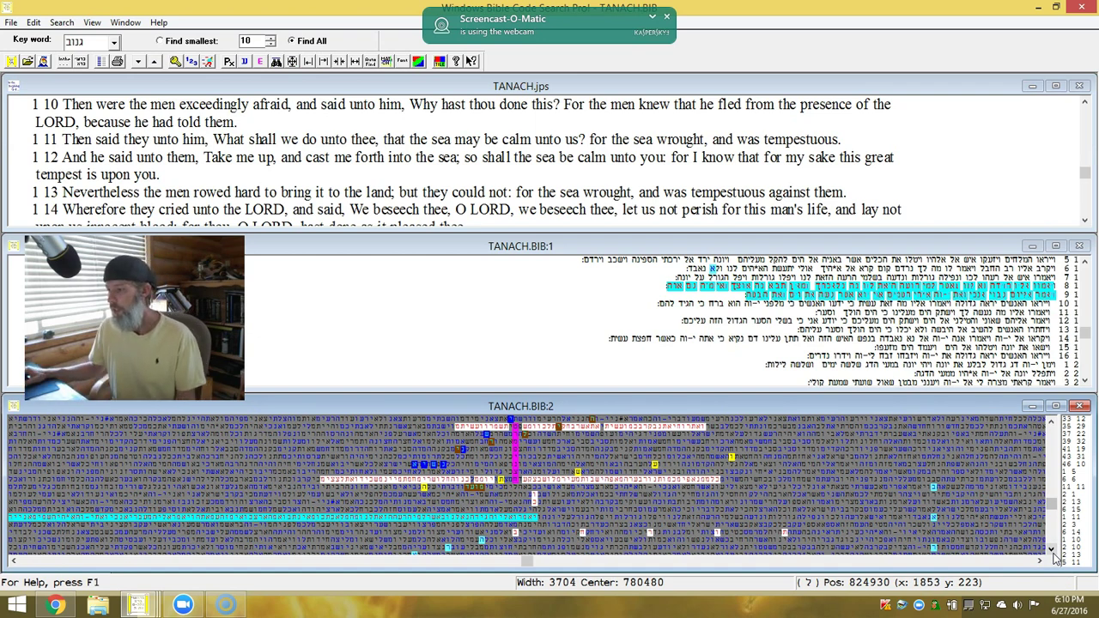
pyautogui.click(1051, 549)
pyautogui.click(1051, 550)
pyautogui.click(1051, 550)
pyautogui.click(1052, 550)
pyautogui.click(1051, 549)
pyautogui.click(1051, 549)
pyautogui.click(1051, 549)
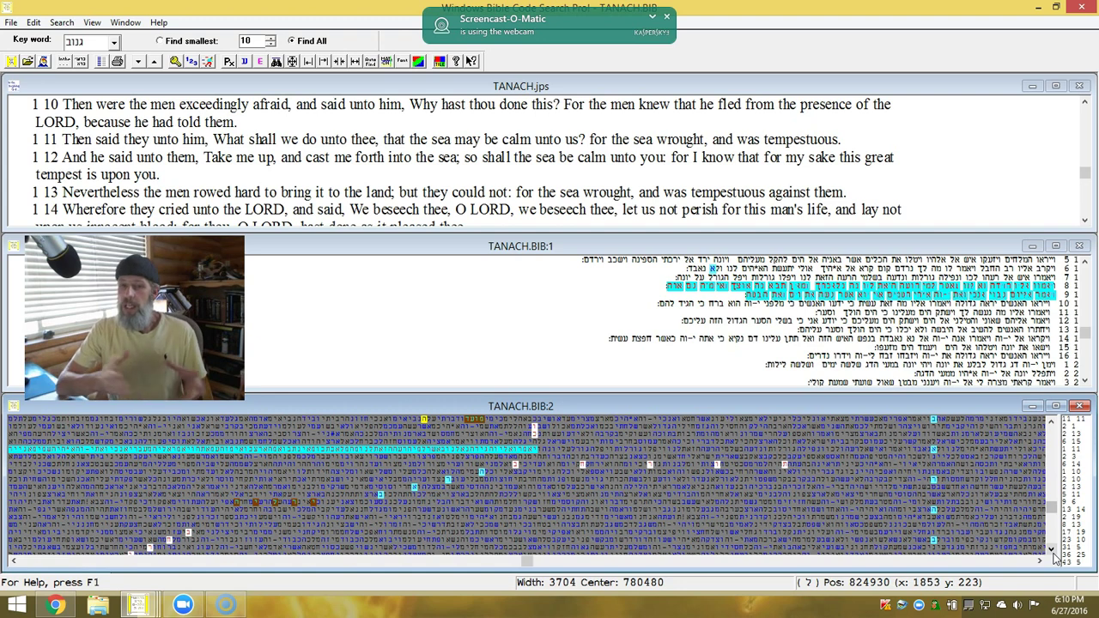
# Maximize the matrix window and bring the whole cluster of highlighted terms around the magenta vertical term into view
pyautogui.click(1052, 422)
pyautogui.click(1051, 423)
pyautogui.click(1051, 424)
pyautogui.click(1056, 406)
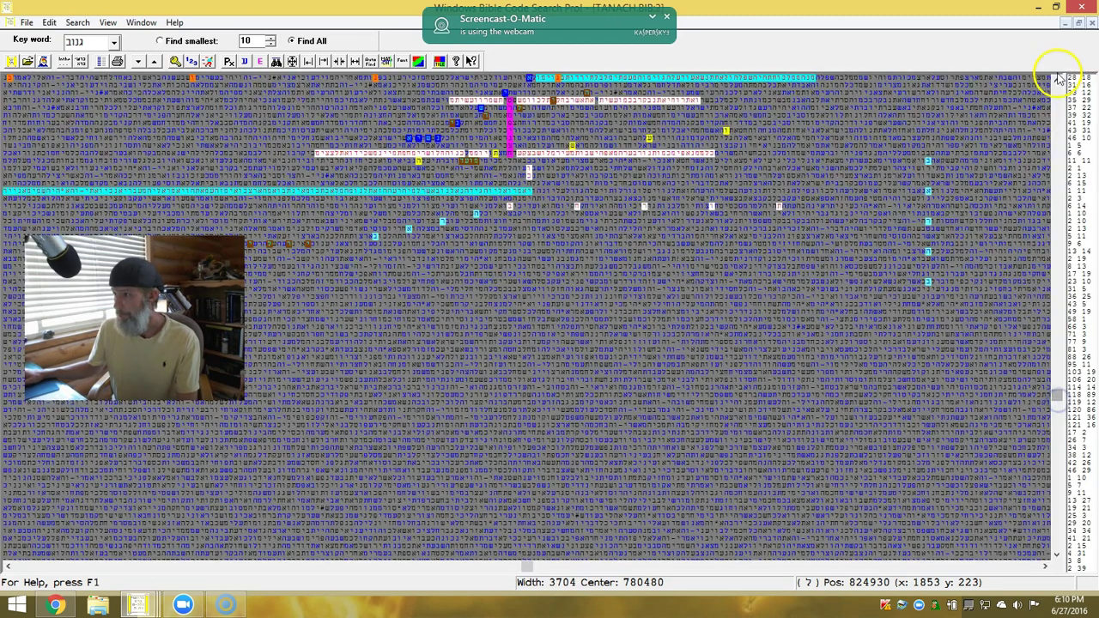
pyautogui.click(1059, 79)
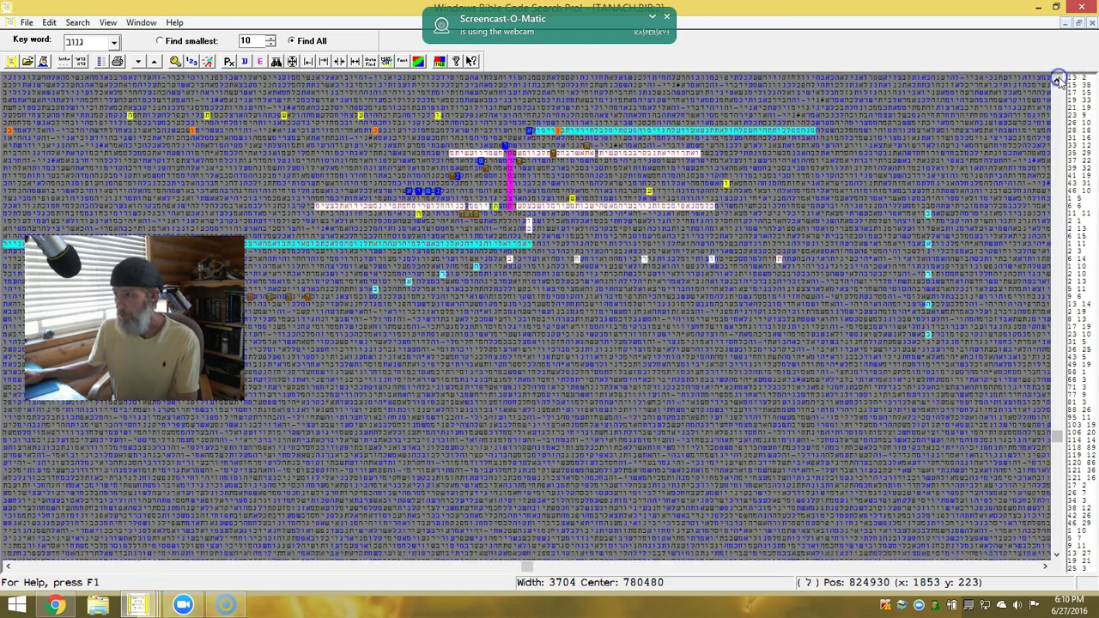
pyautogui.click(1059, 79)
pyautogui.click(1059, 80)
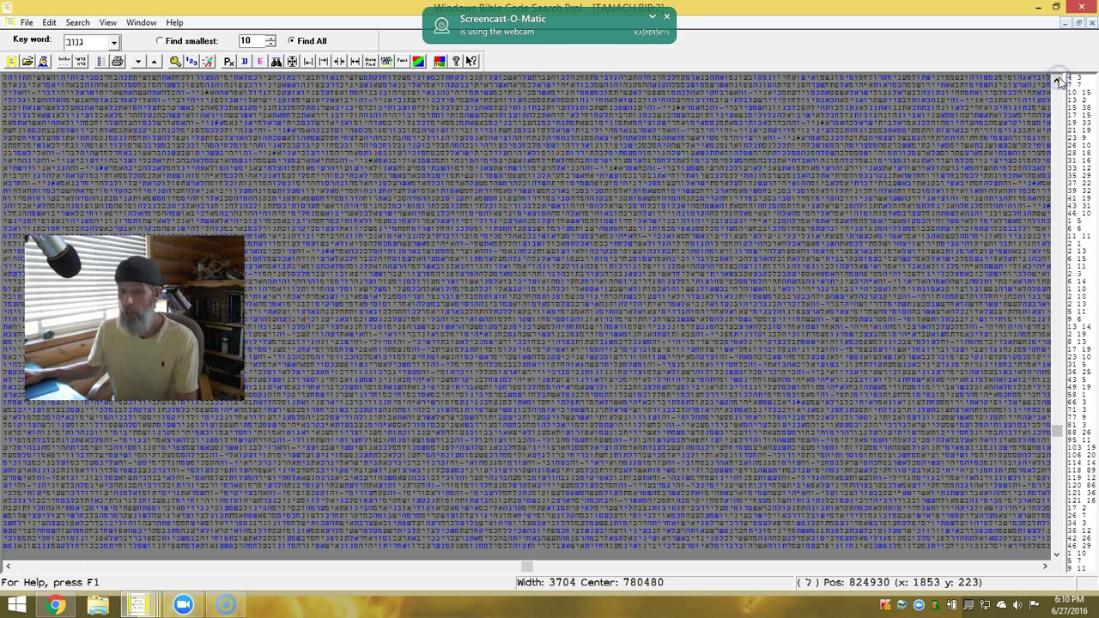
pyautogui.click(990, 497)
pyautogui.click(343, 564)
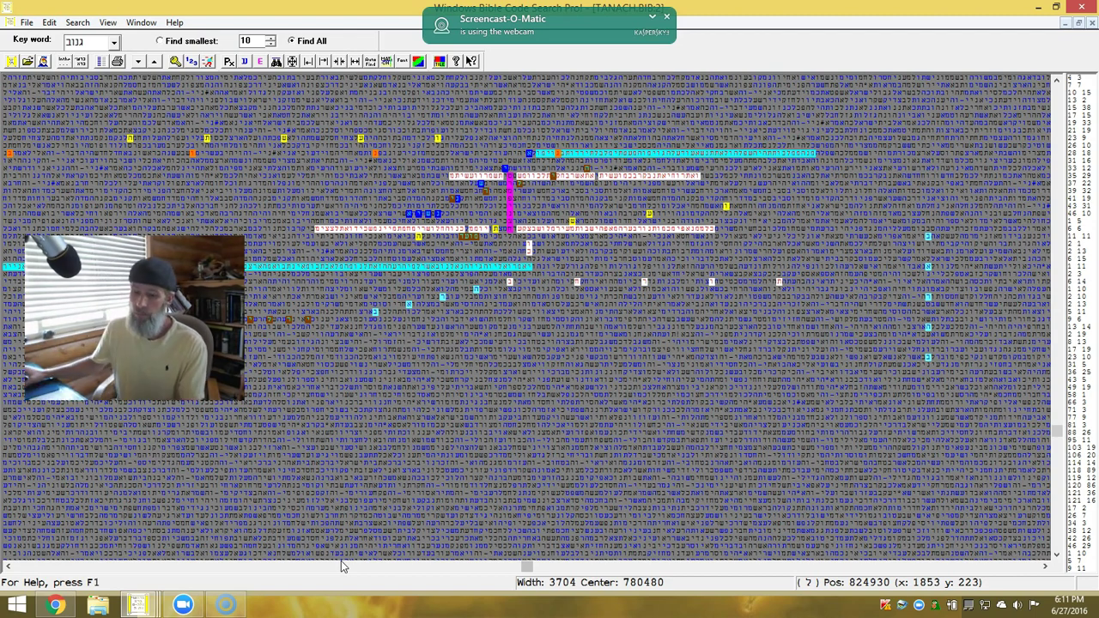
# Switch to the Shmos matrix that is 460 letters wide
pyautogui.click(138, 606)
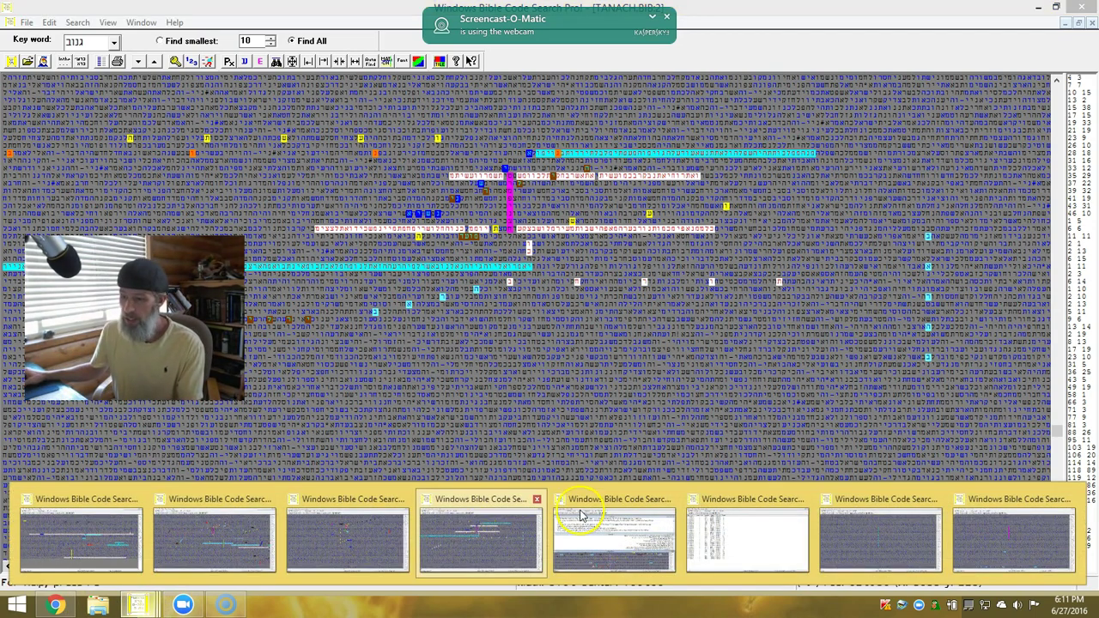
pyautogui.click(498, 542)
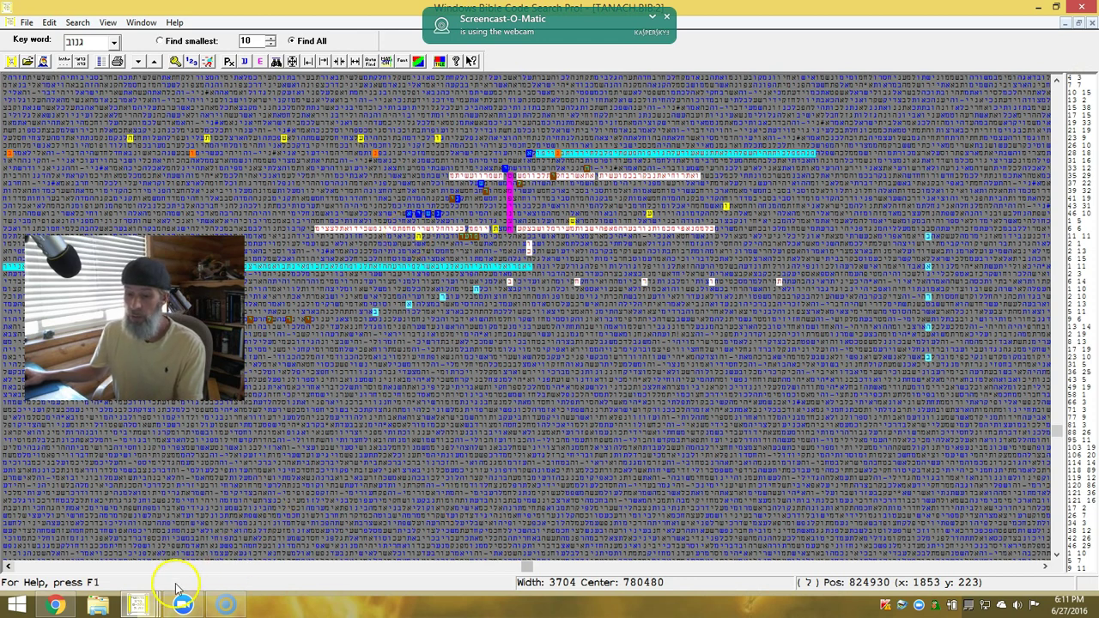
pyautogui.click(137, 606)
pyautogui.click(371, 547)
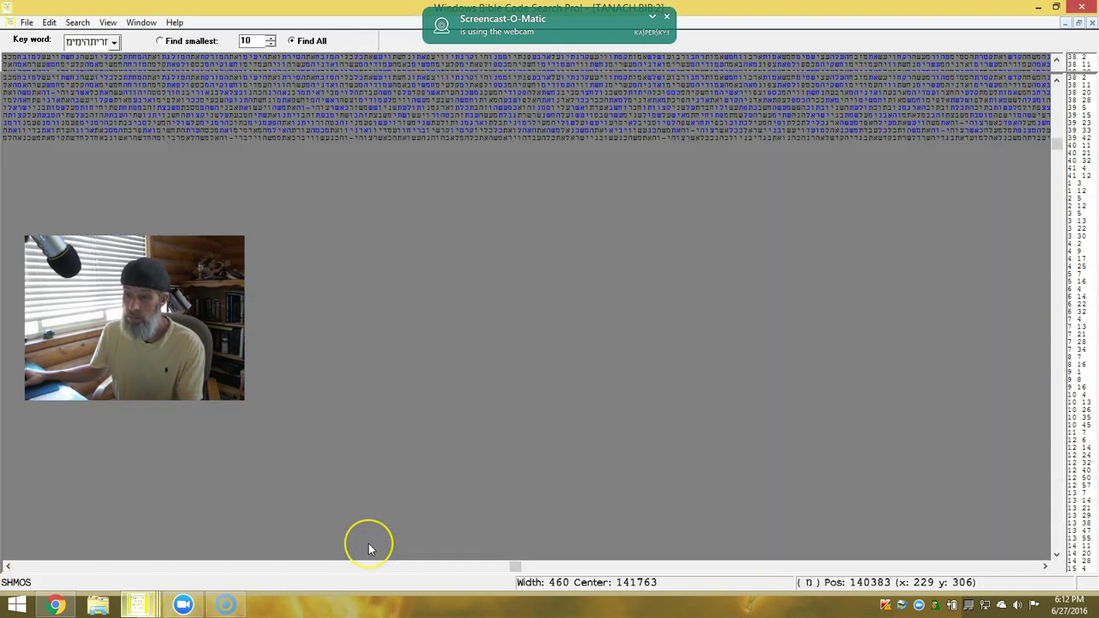
pyautogui.click(162, 608)
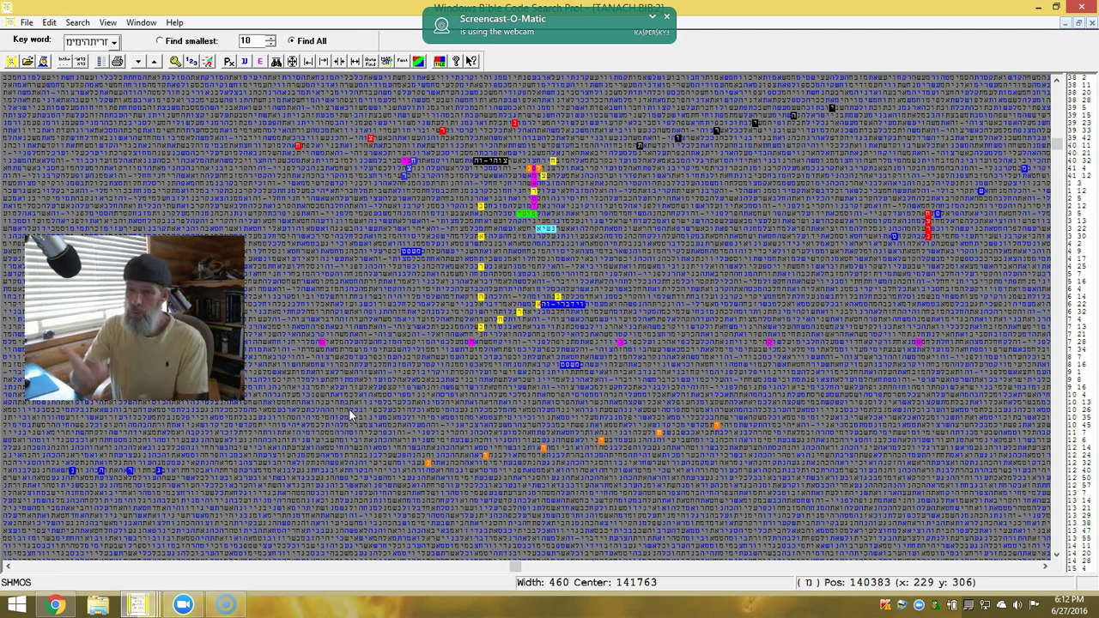
# Switch to the 19473-wide matrix with the yellow vertical term and white-highlighted verses
pyautogui.moveTo(172, 343); pyautogui.dragTo(883, 296)
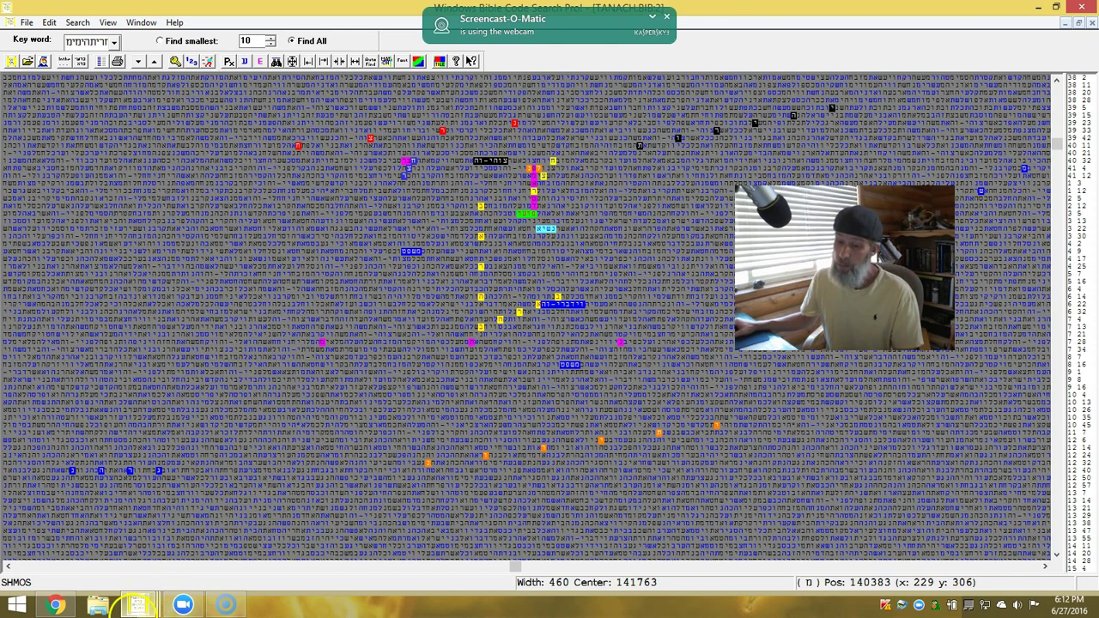
pyautogui.moveTo(137, 605)
pyautogui.click(71, 535)
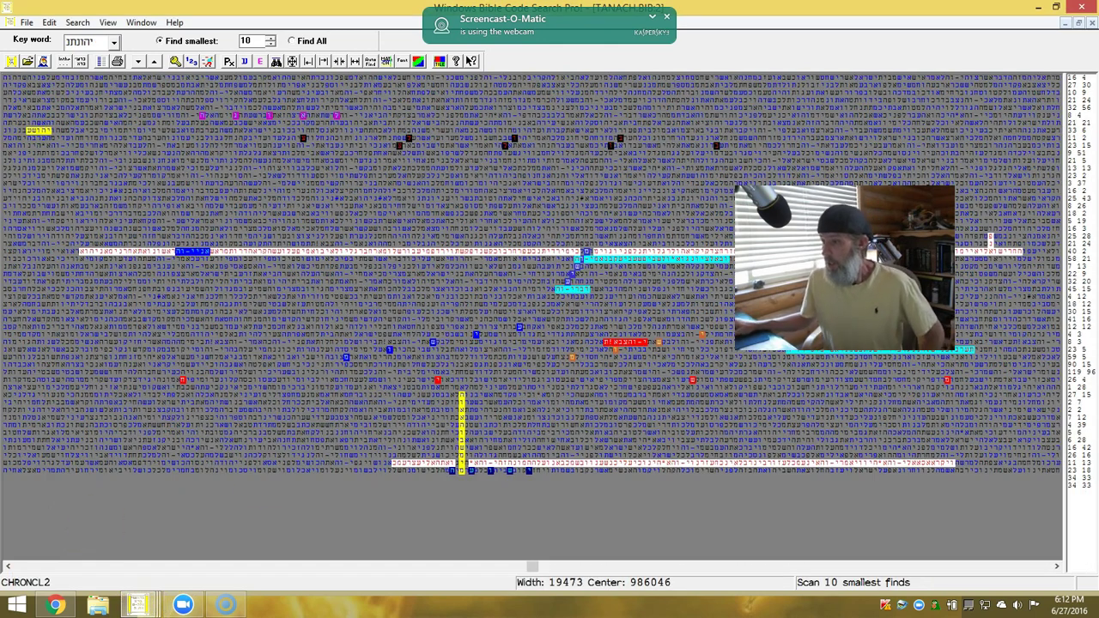
# Check the skip length of the yellow vertical term in the code results list and return to the full-size matrix
pyautogui.moveTo(845, 268); pyautogui.dragTo(882, 157)
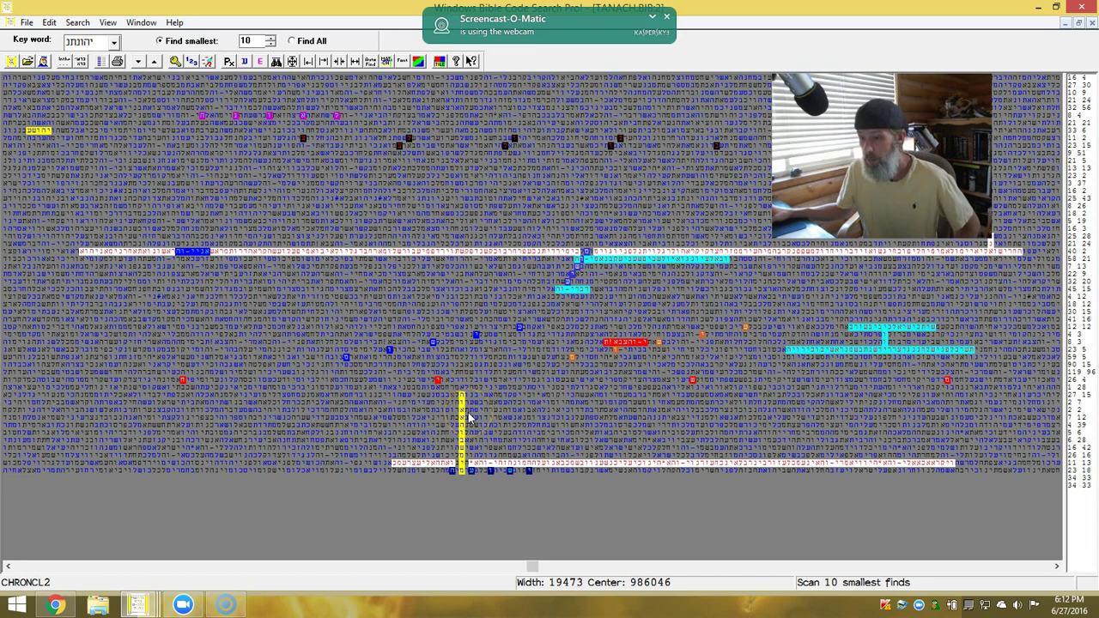
pyautogui.click(1065, 22)
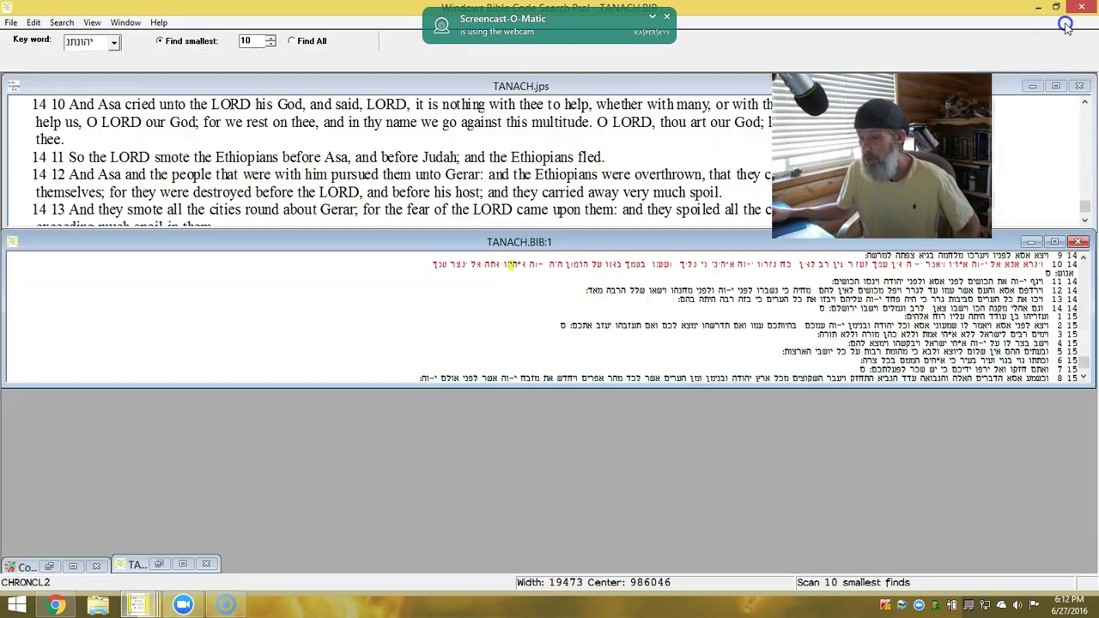
pyautogui.click(77, 566)
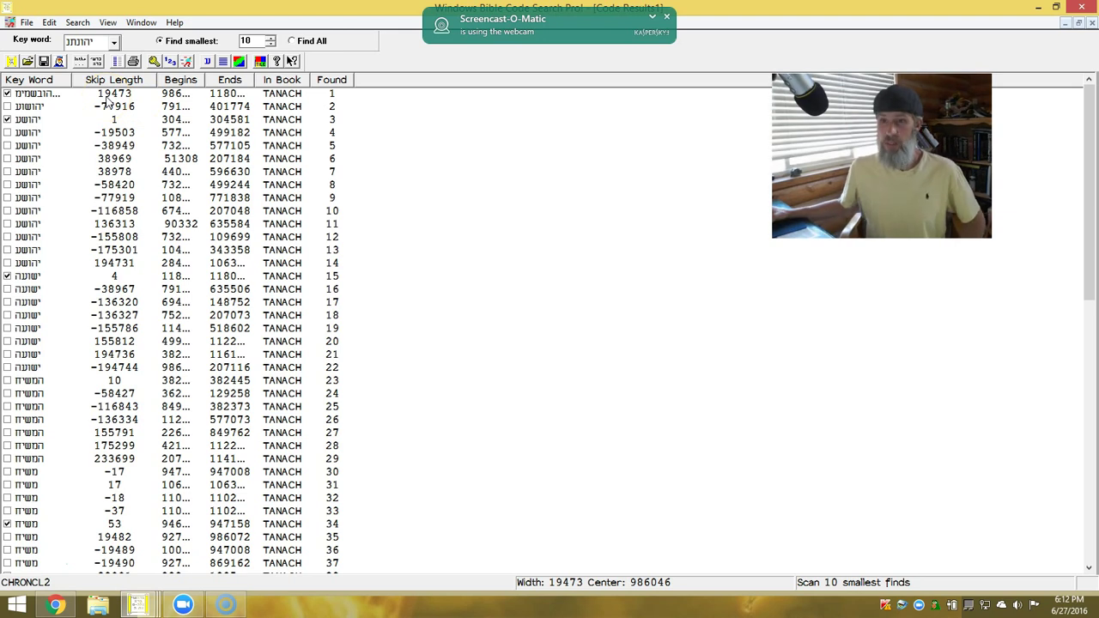
pyautogui.click(1065, 24)
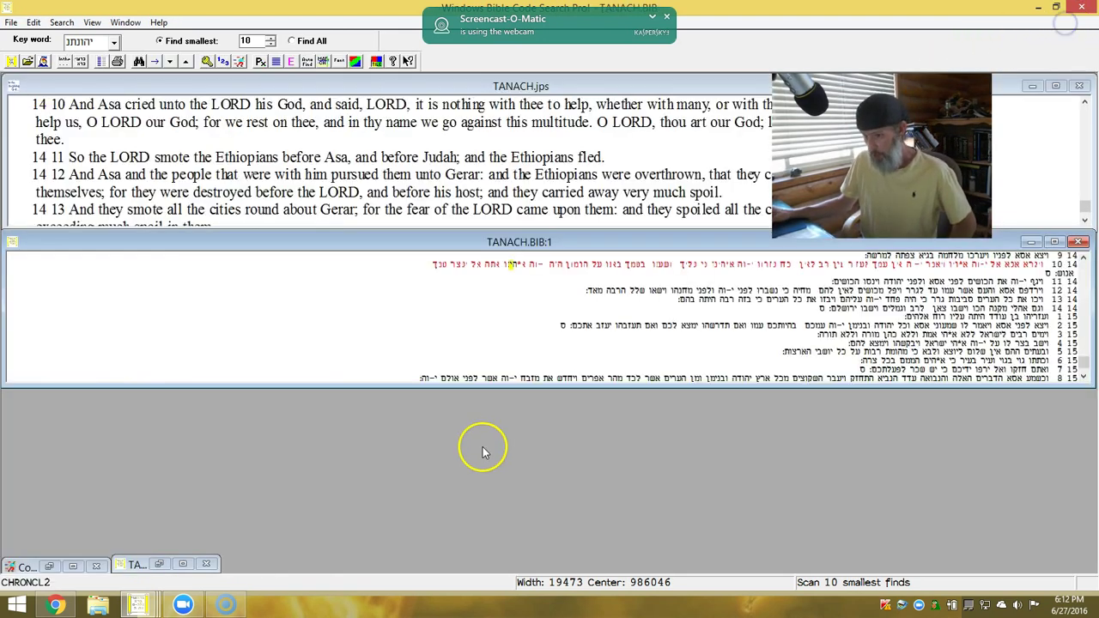
pyautogui.click(183, 564)
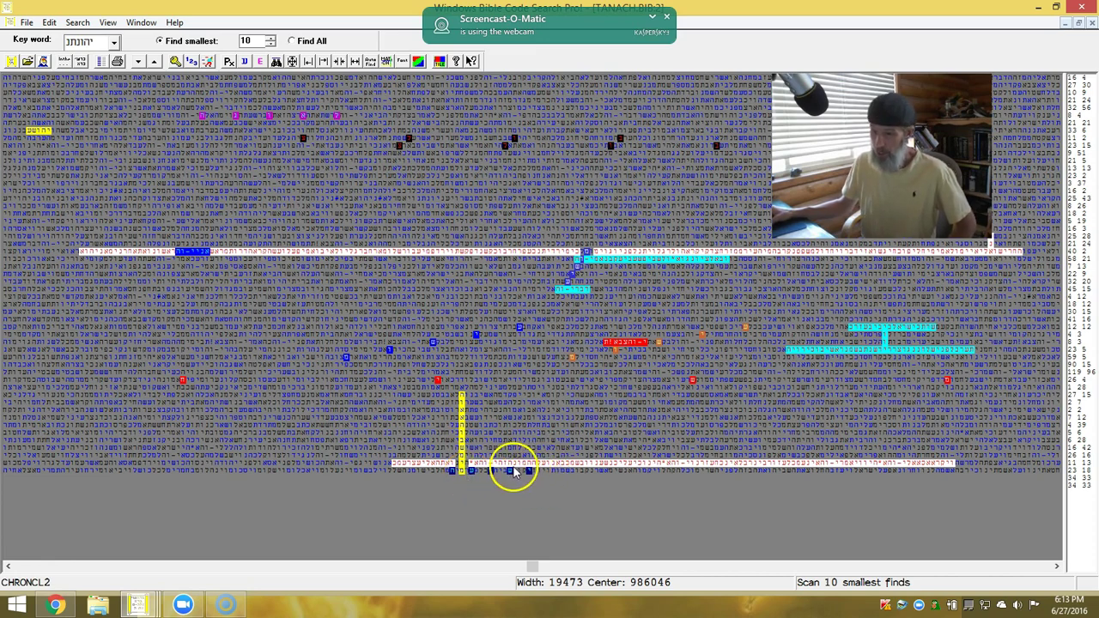
pyautogui.click(482, 468)
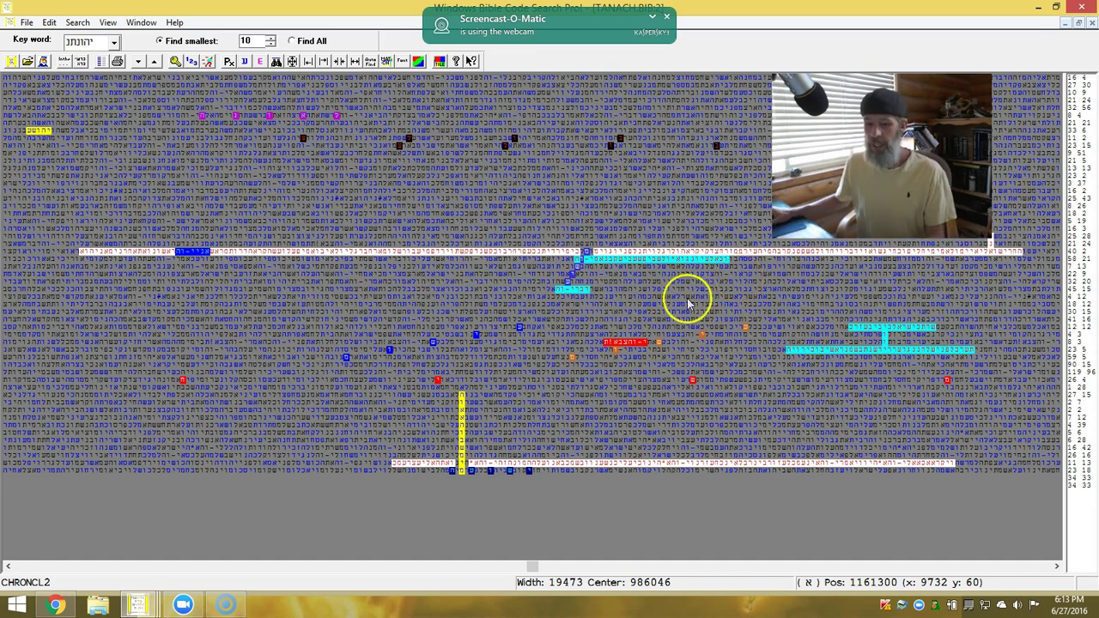
# Switch to the Torah matrix that is 3902 letters wide and maximize its matrix window
pyautogui.moveTo(135, 604)
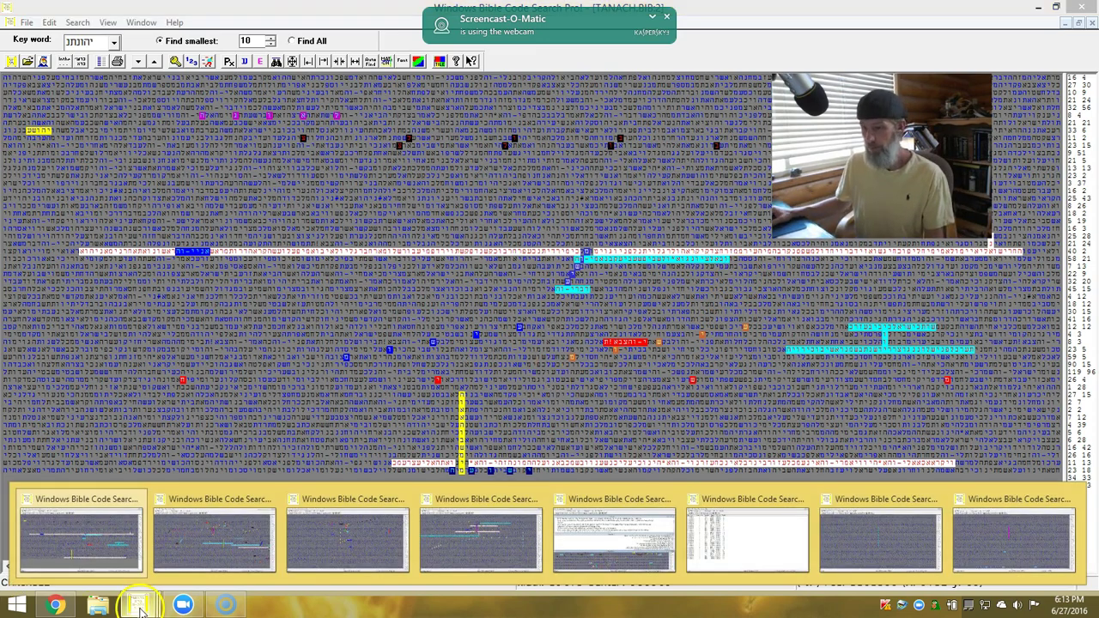
pyautogui.moveTo(632, 565)
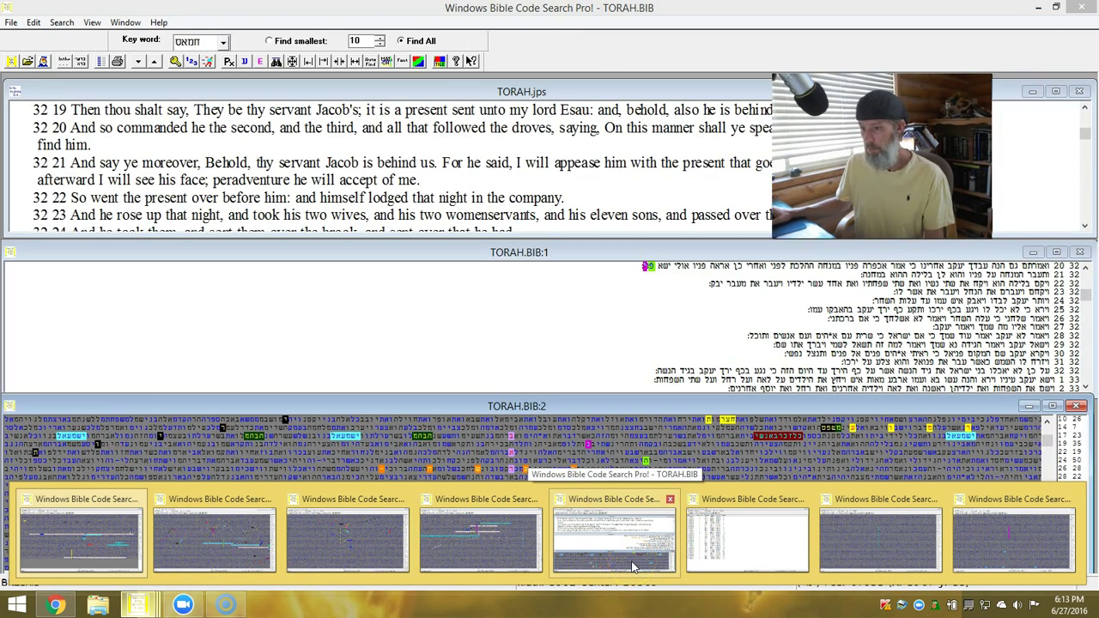
pyautogui.click(633, 565)
pyautogui.click(1005, 423)
pyautogui.click(1047, 422)
pyautogui.click(1056, 407)
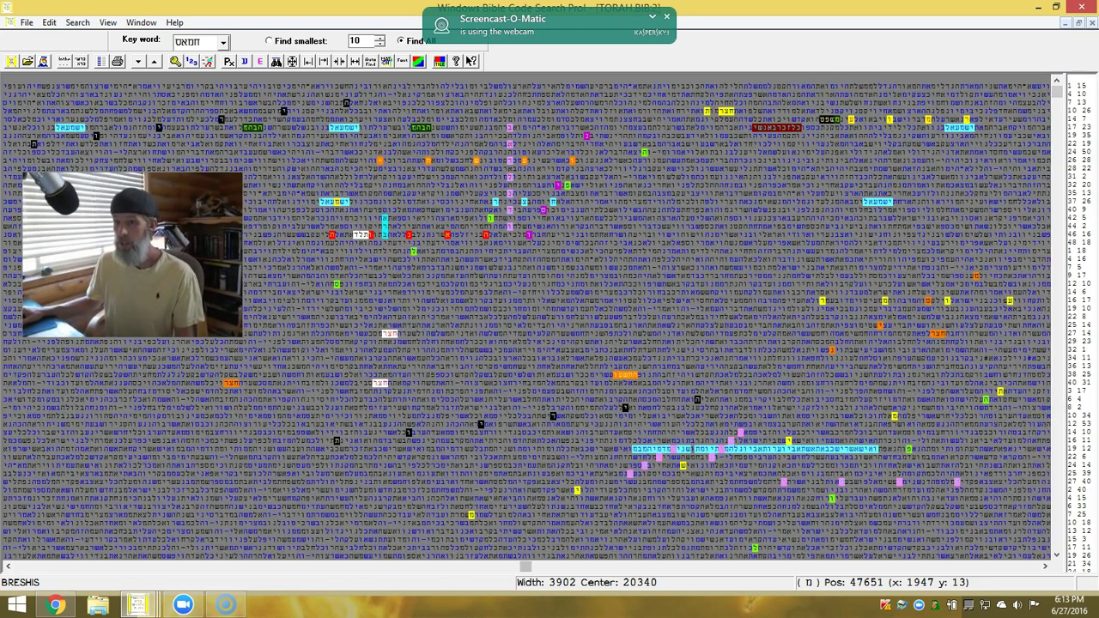
pyautogui.click(250, 255)
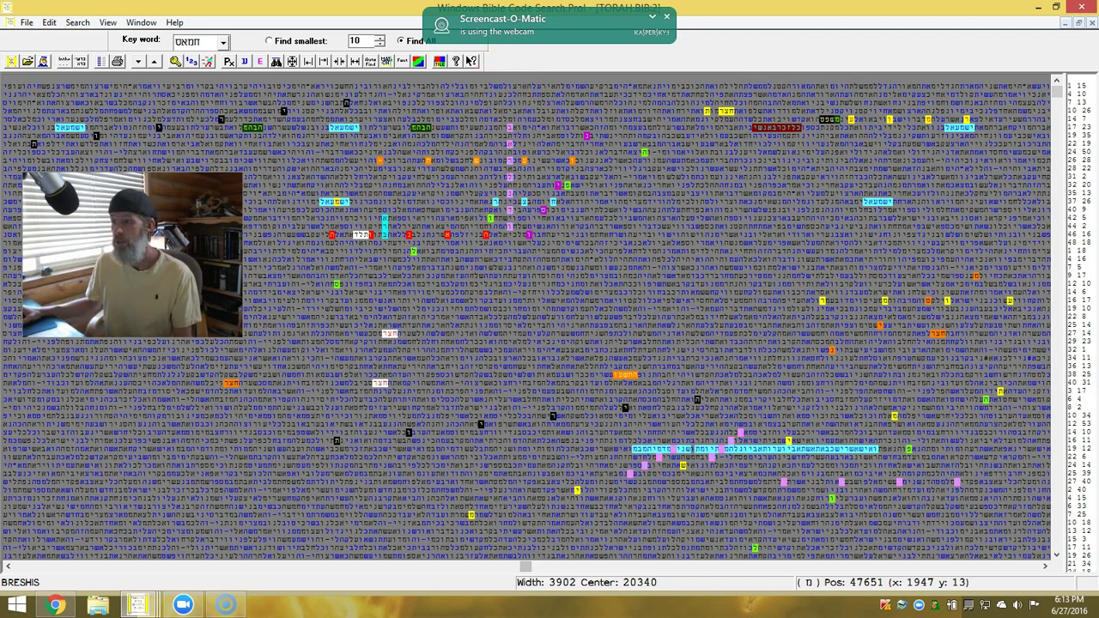
pyautogui.click(339, 238)
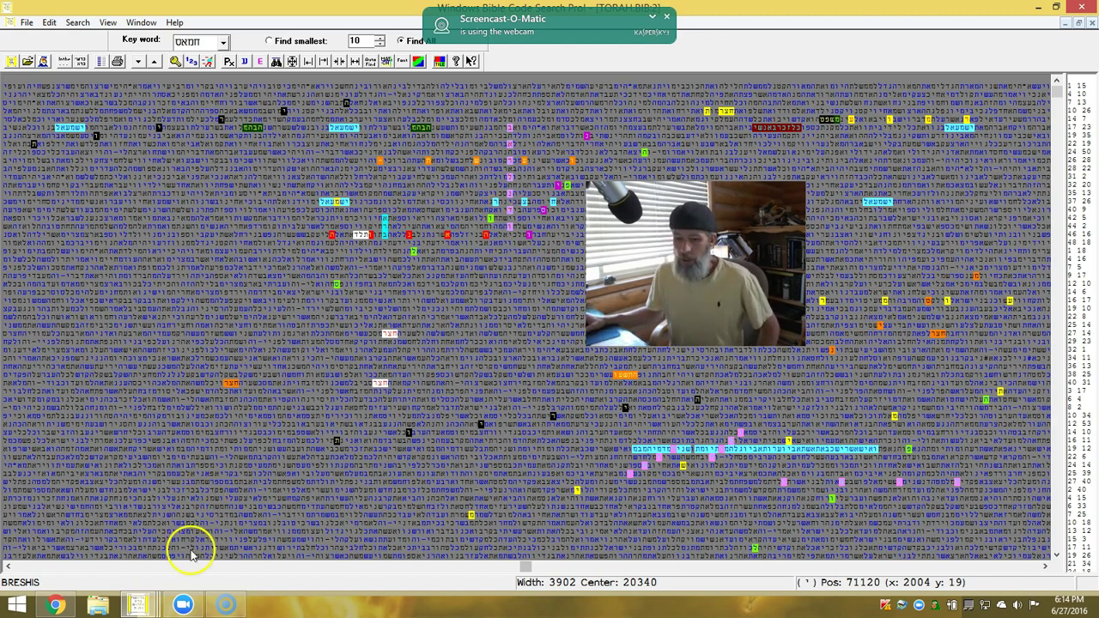
# Switch to the 3307-wide Tanach matrix with the magenta vertical term and the cyan-highlighted verses
pyautogui.click(137, 605)
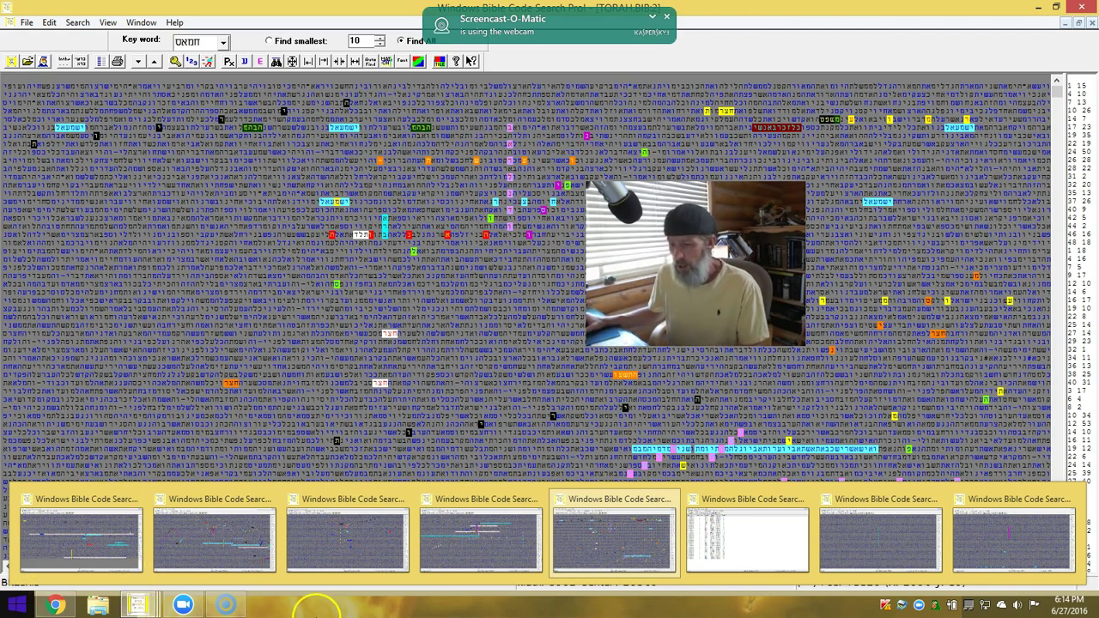
pyautogui.moveTo(498, 542)
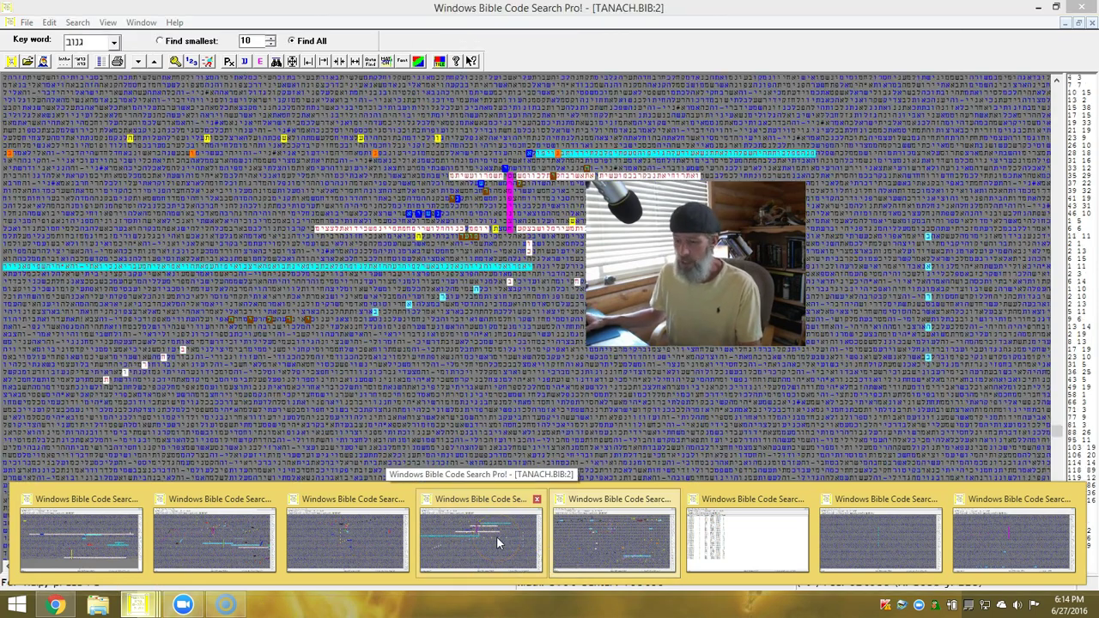
pyautogui.moveTo(613, 548)
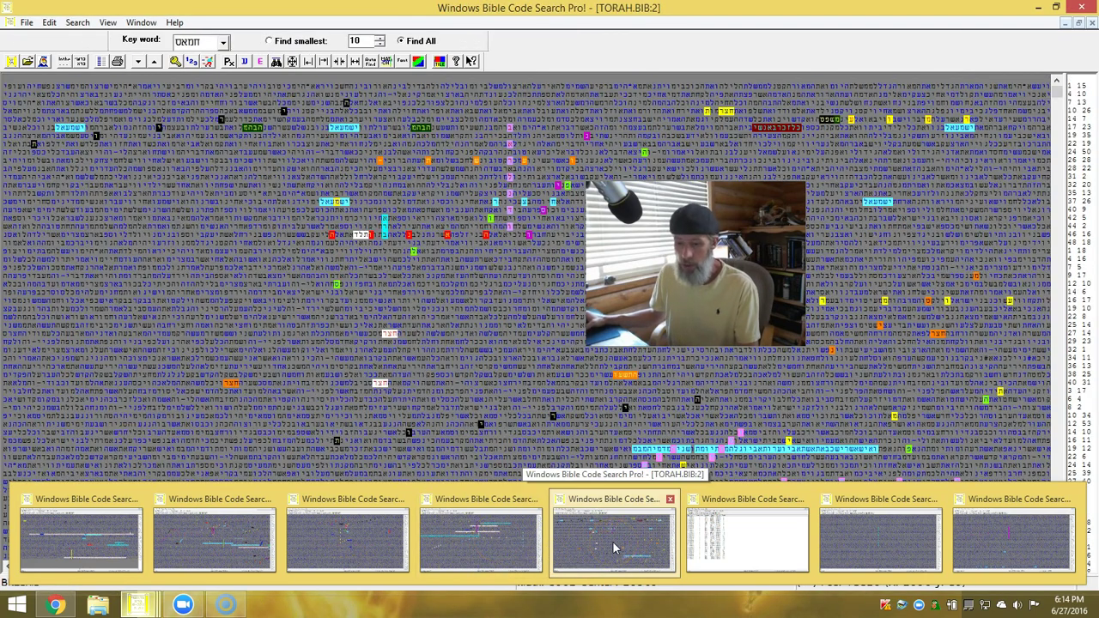
pyautogui.click(468, 556)
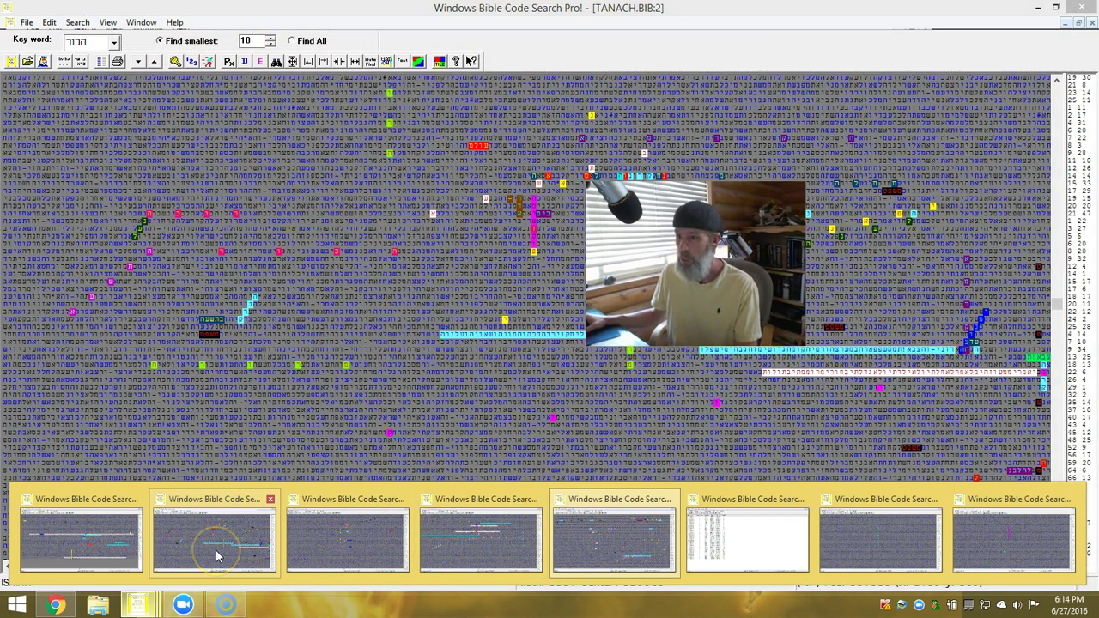
pyautogui.click(216, 556)
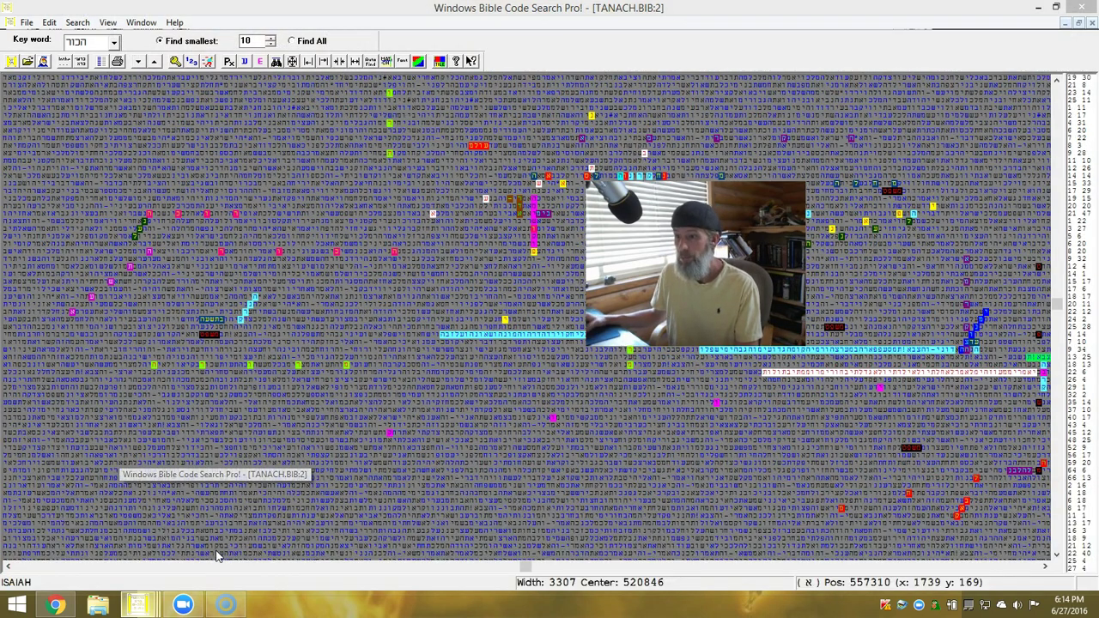
pyautogui.click(421, 416)
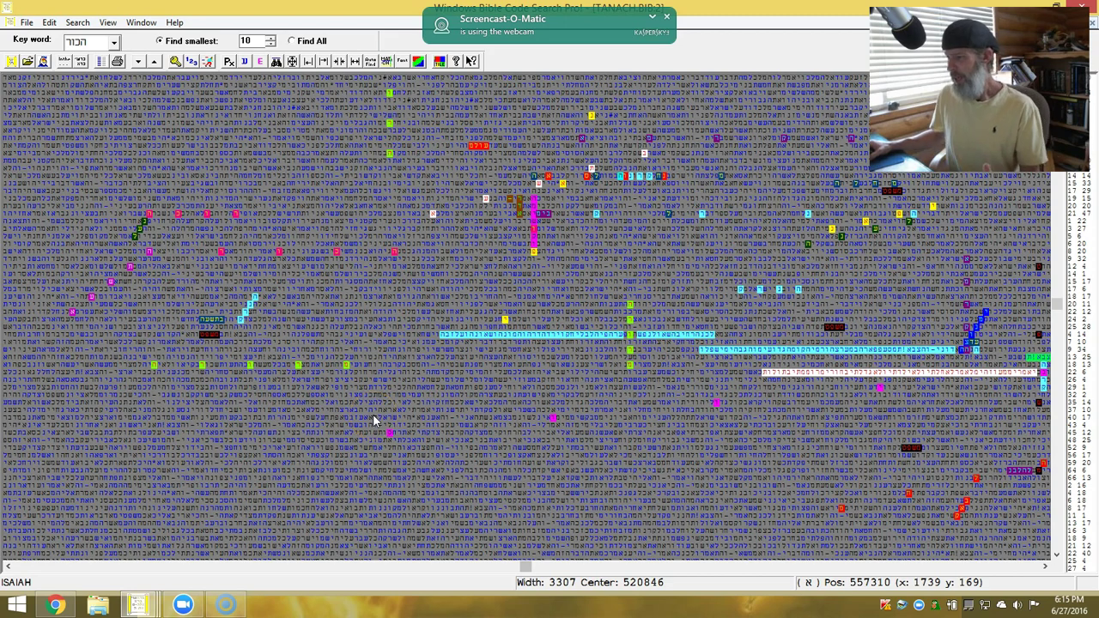
# Bring the complete white-highlighted verse and the surrounding terms into view, and dismiss the Facebook notification
pyautogui.click(1046, 569)
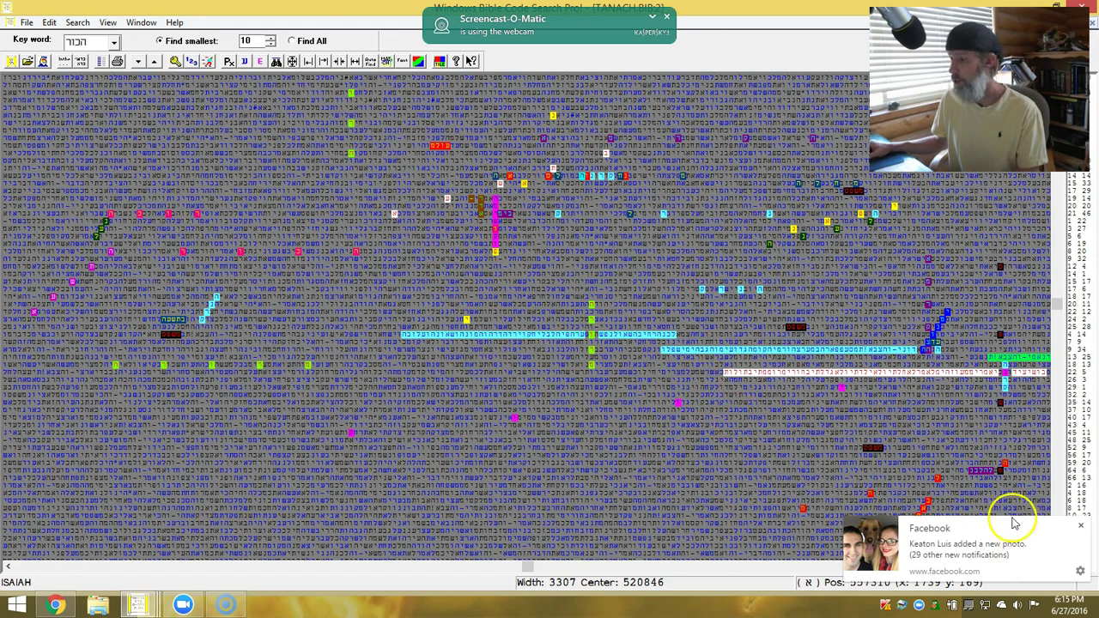
pyautogui.click(1081, 526)
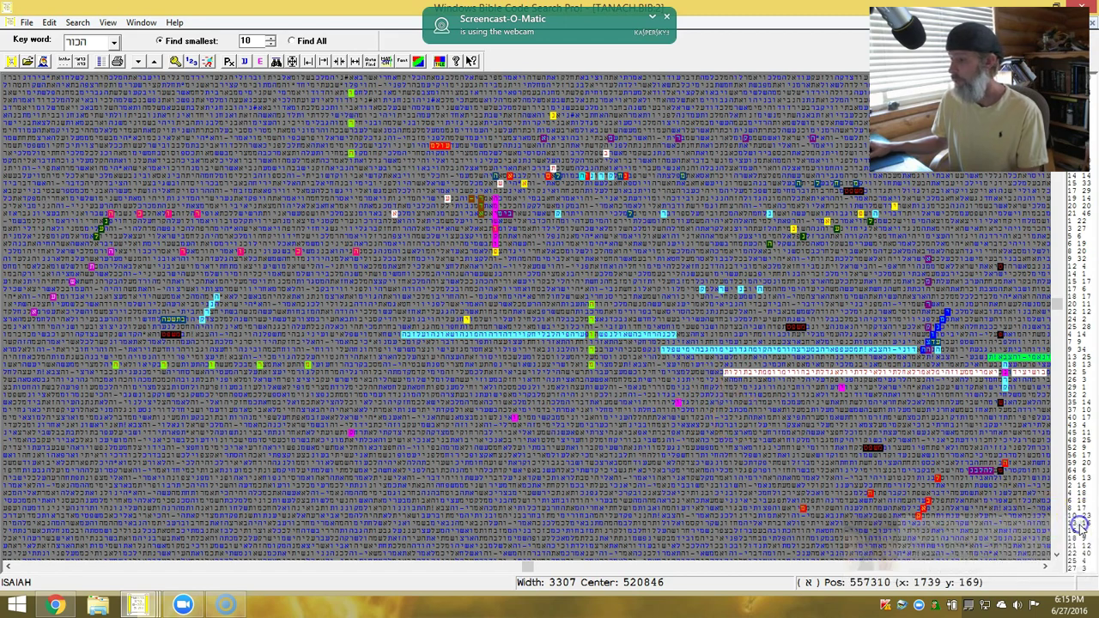
pyautogui.click(1047, 567)
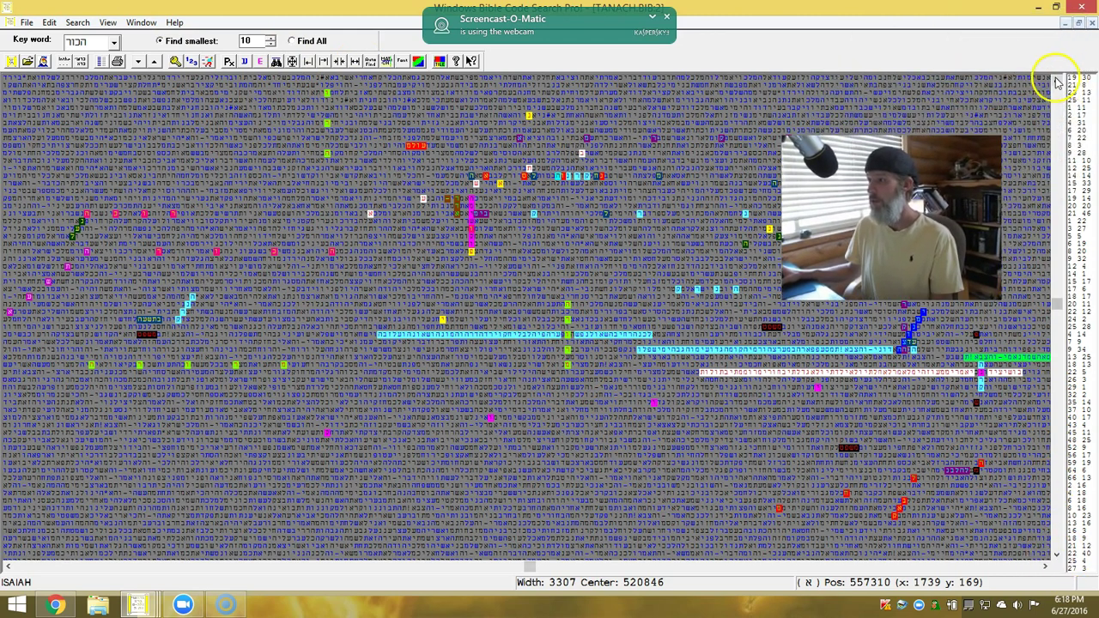
pyautogui.click(1057, 79)
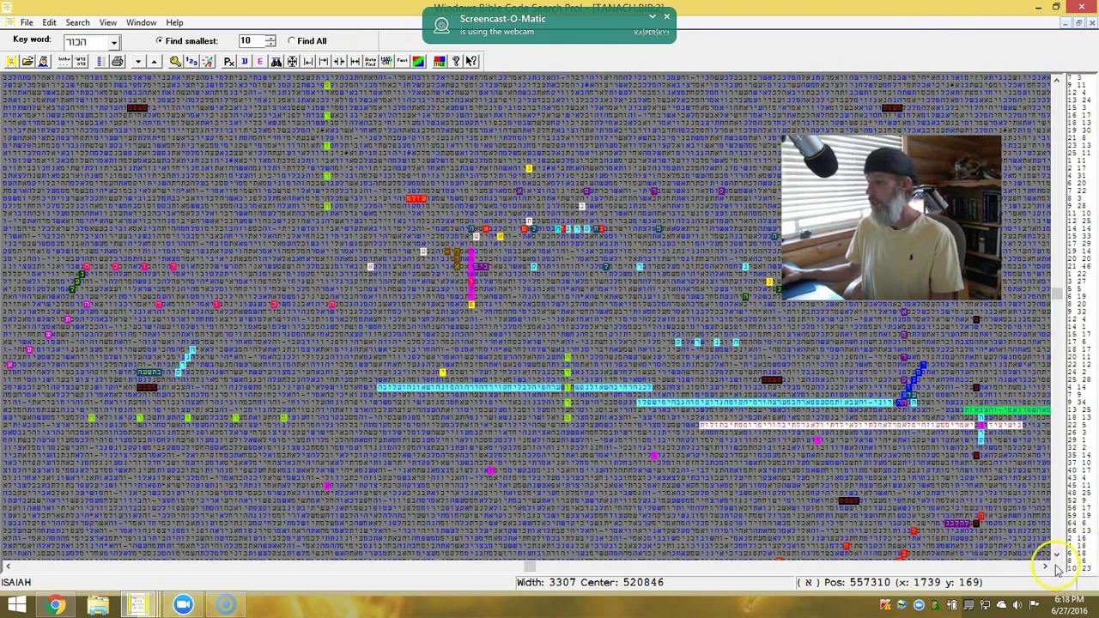
pyautogui.click(1057, 558)
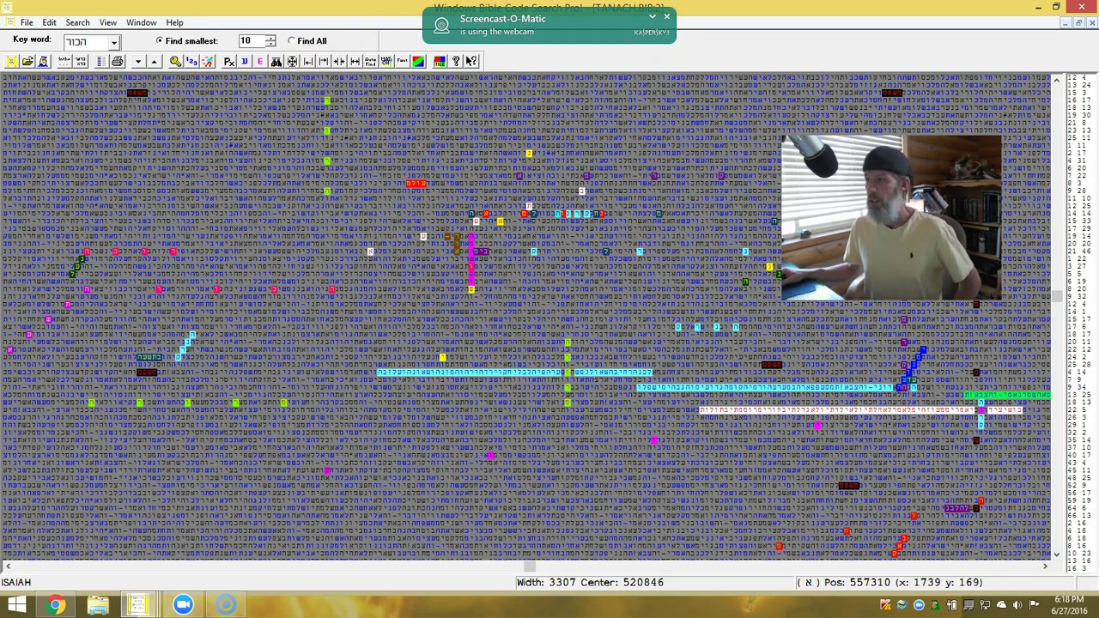
# Restore the matrix beside the text windows and show the cyan verse crossed by the green vertical term in the Hebrew text
pyautogui.click(1080, 24)
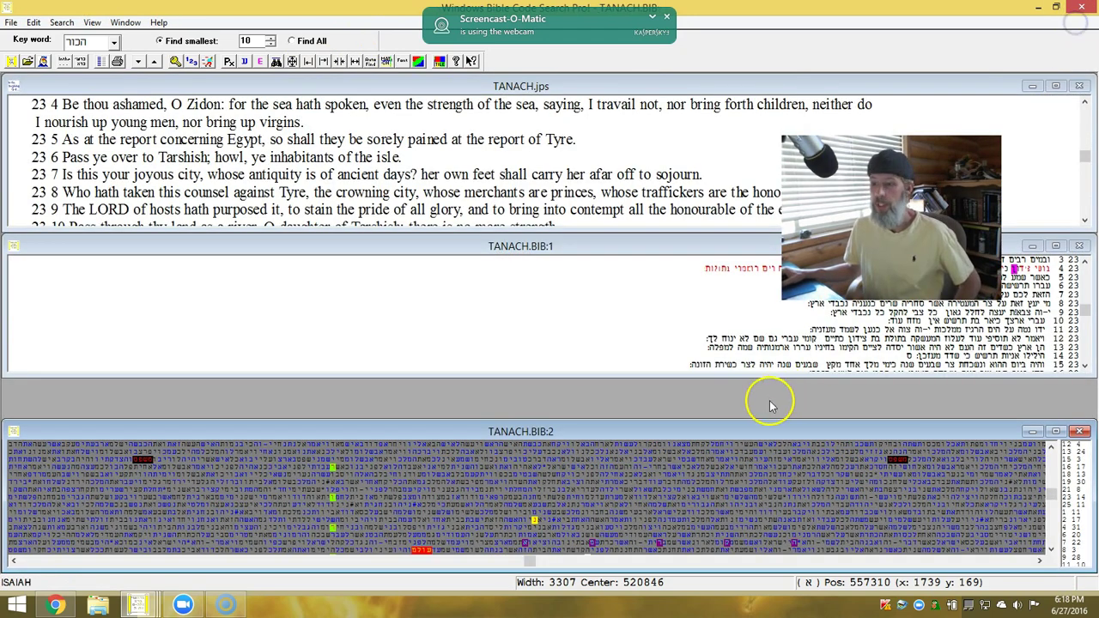
pyautogui.click(1052, 550)
pyautogui.click(1052, 550)
pyautogui.click(1052, 550)
pyautogui.click(1052, 551)
pyautogui.click(1052, 551)
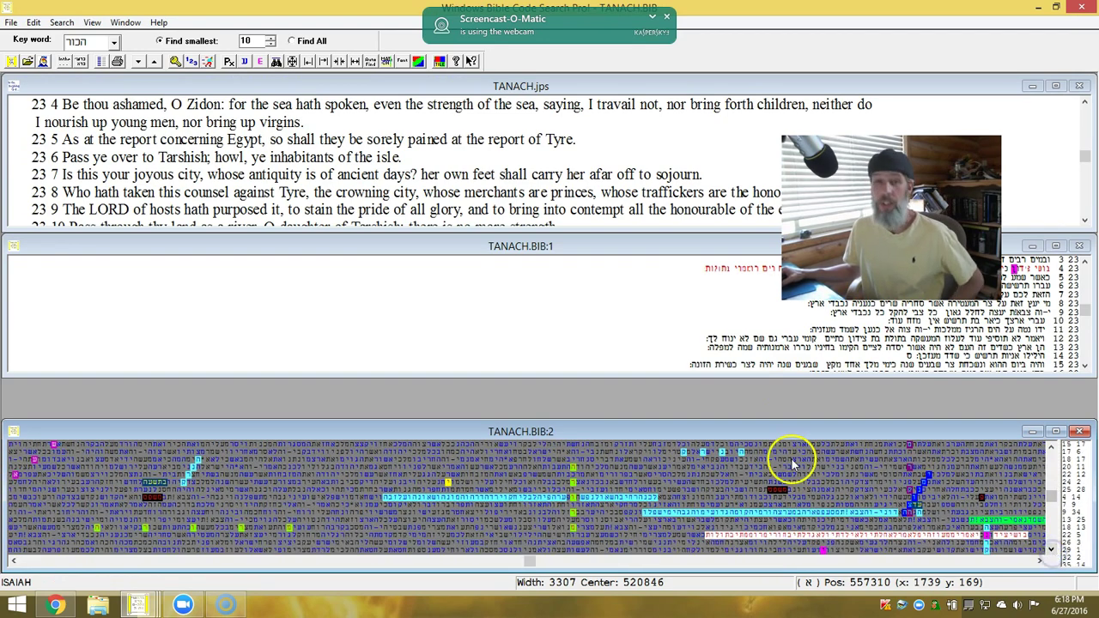
pyautogui.click(595, 500)
pyautogui.rightClick(595, 500)
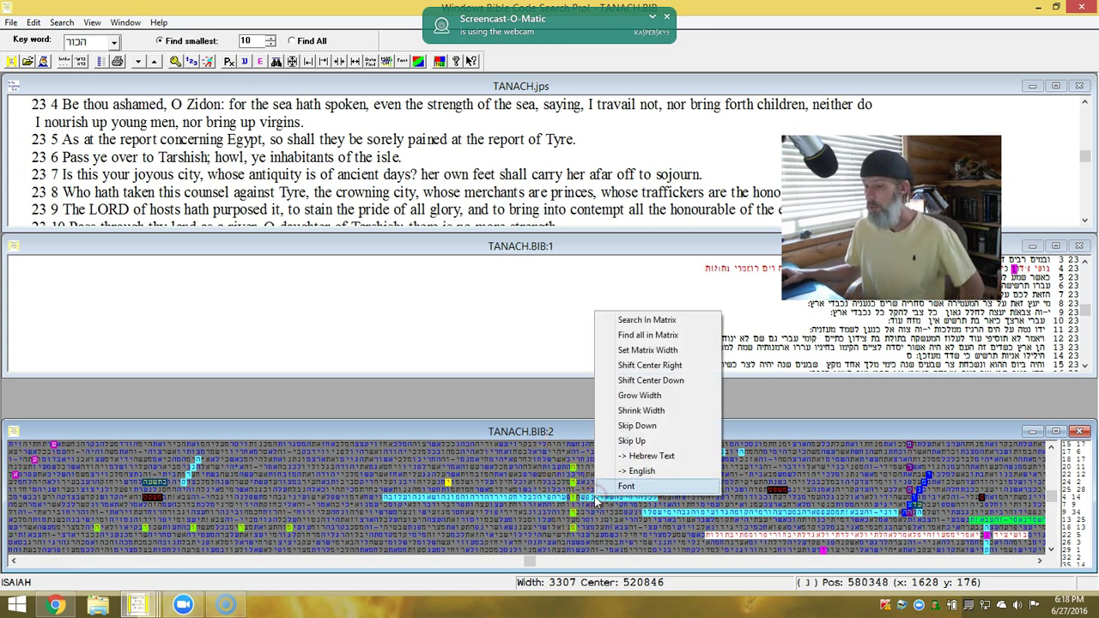
pyautogui.click(618, 455)
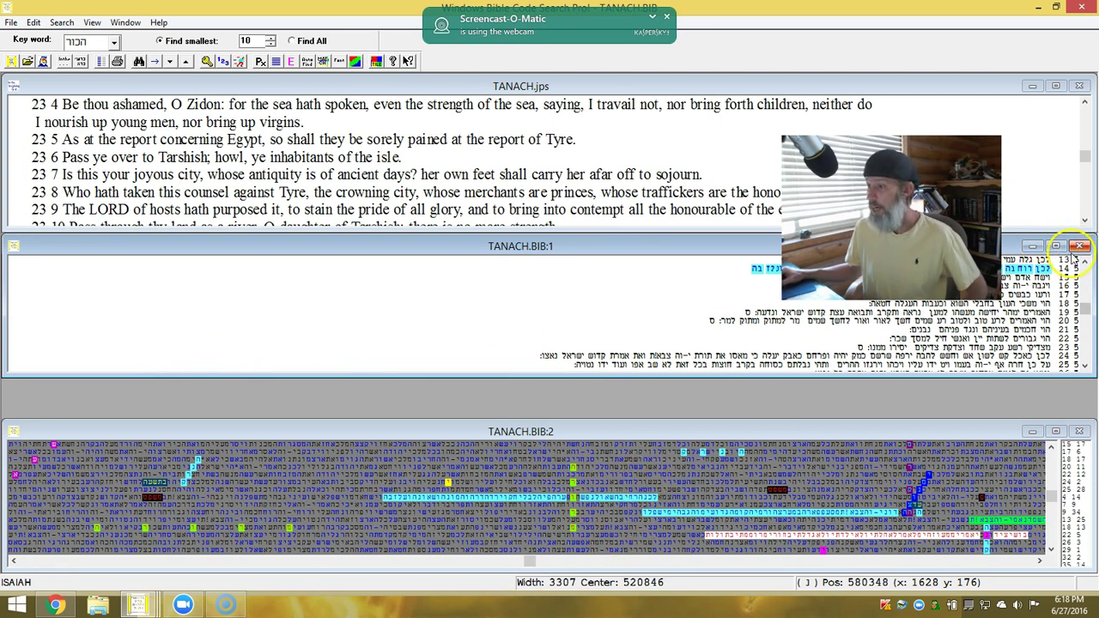
# Show the same cyan verse, Isaiah 5:14, in the English text for reading
pyautogui.click(291, 61)
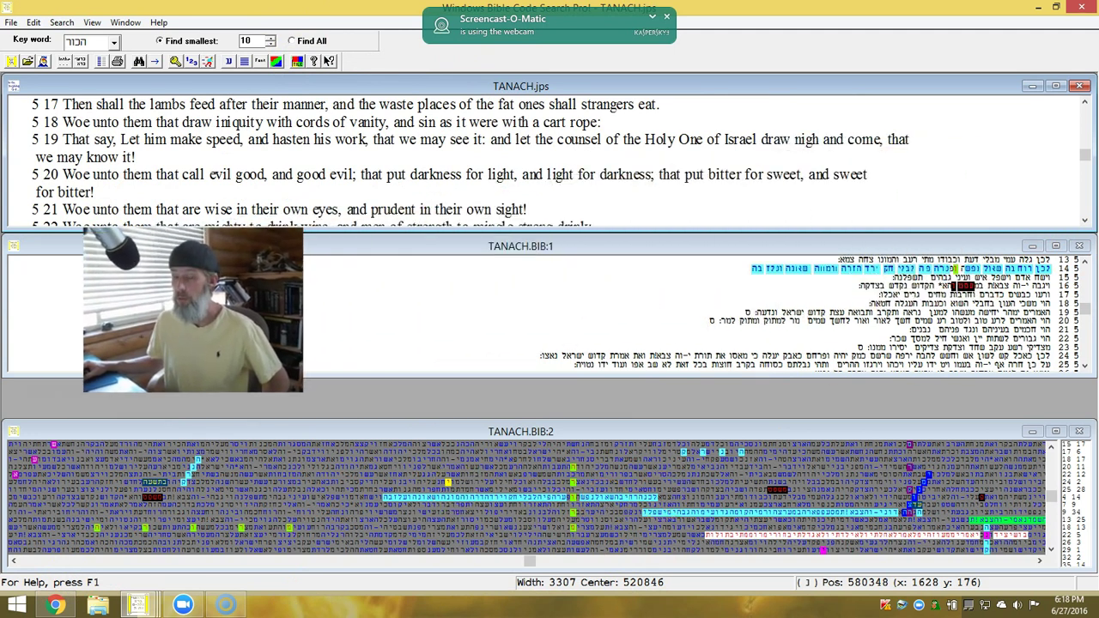
pyautogui.click(1086, 103)
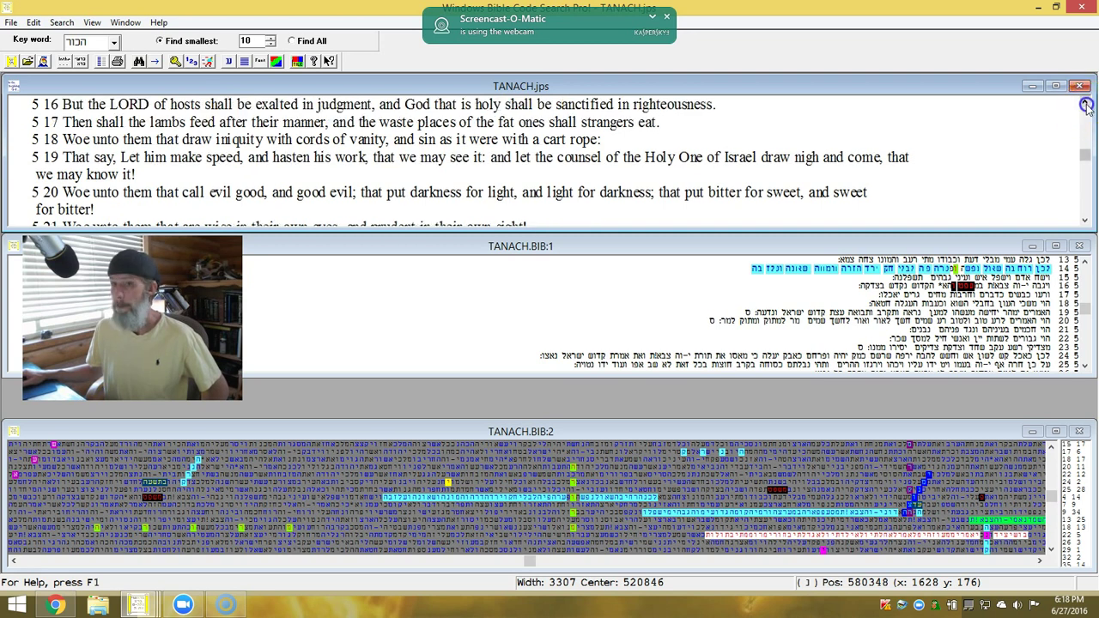
pyautogui.click(1085, 103)
pyautogui.click(1085, 103)
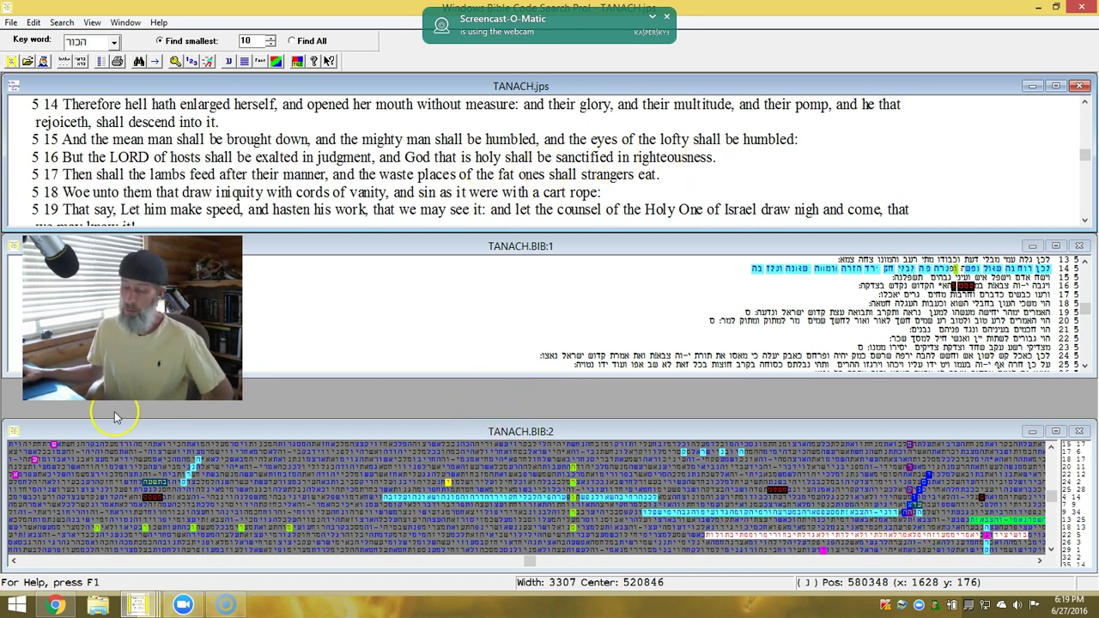
# Locate the second cyan-highlighted verse, the one meeting the blue diagonal term, in the Hebrew text
pyautogui.click(893, 516)
pyautogui.rightClick(893, 514)
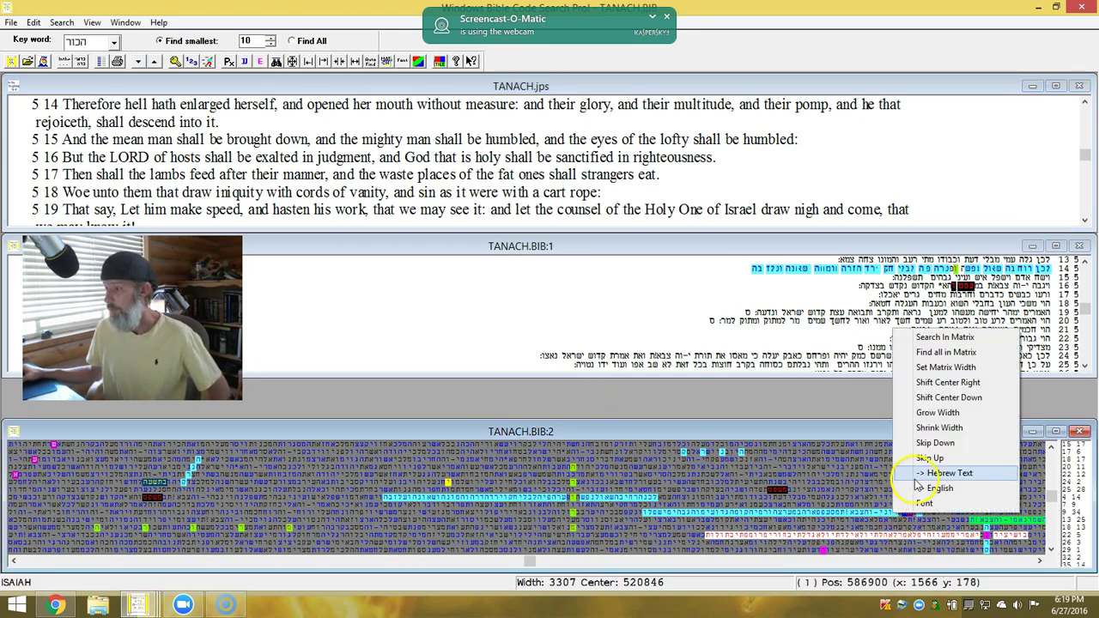
pyautogui.click(916, 477)
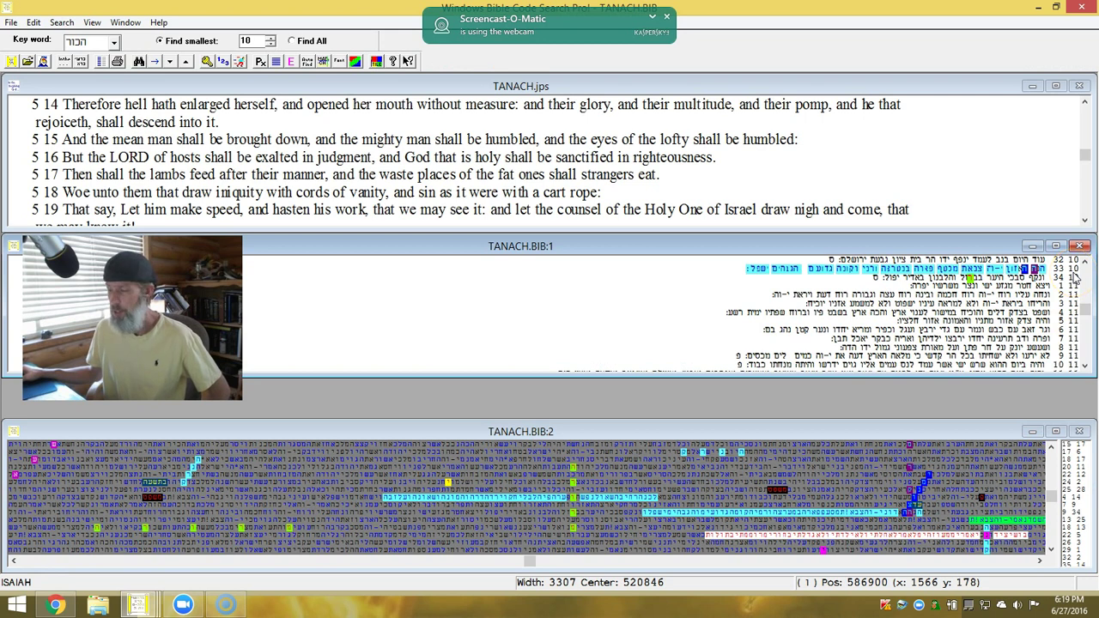
# Show the second cyan verse, Isaiah 10:33, in the English text for reading
pyautogui.click(879, 514)
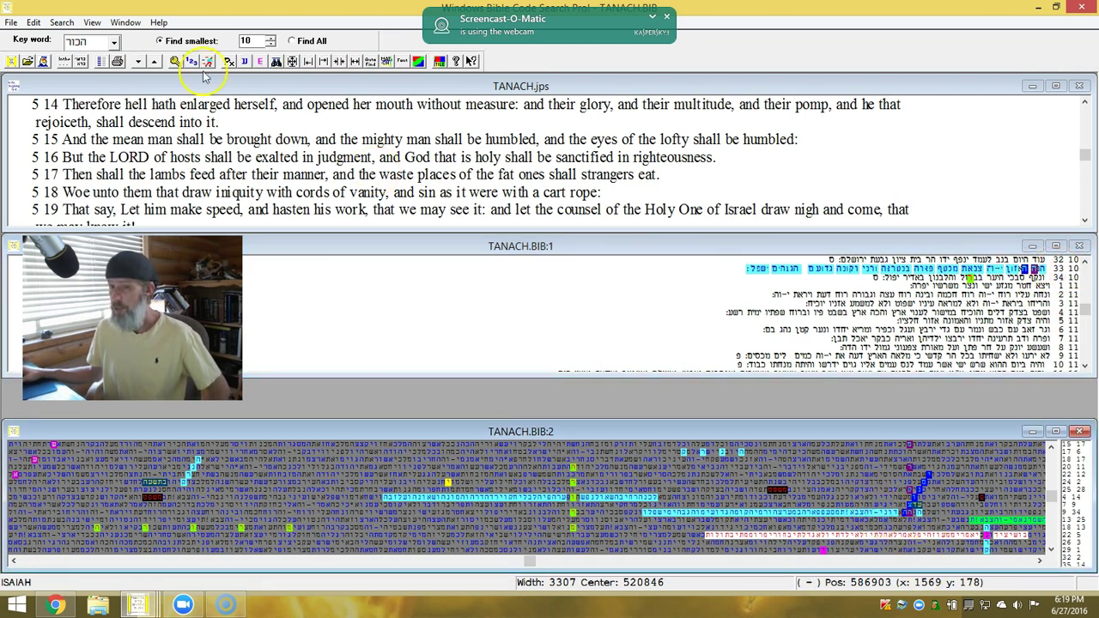
pyautogui.click(259, 65)
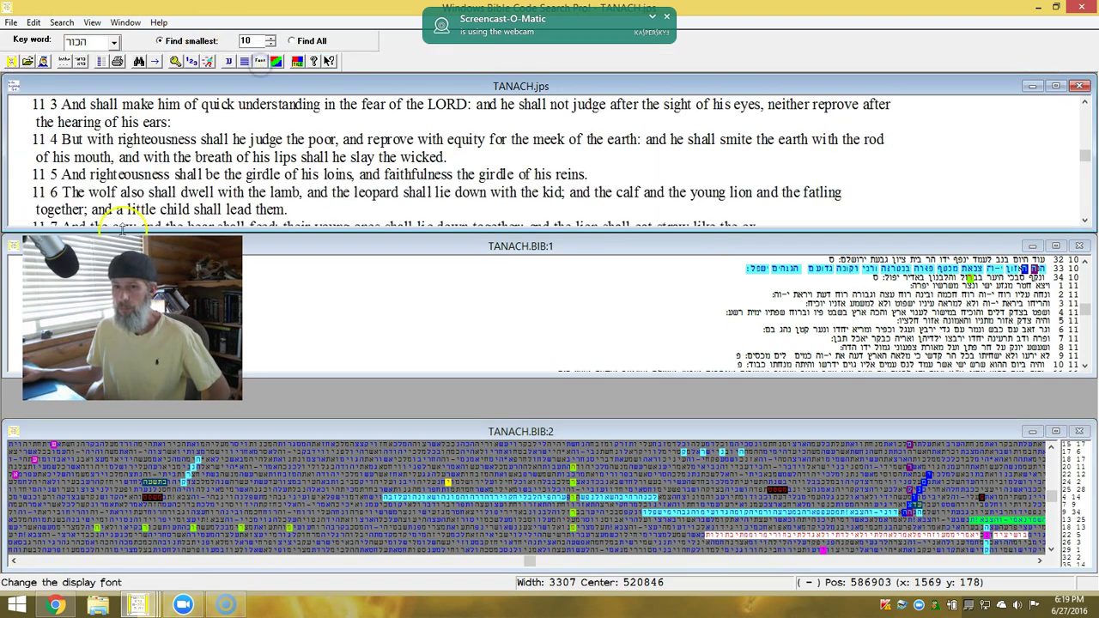
pyautogui.click(1085, 103)
pyautogui.click(1085, 103)
pyautogui.click(1085, 103)
pyautogui.click(1085, 103)
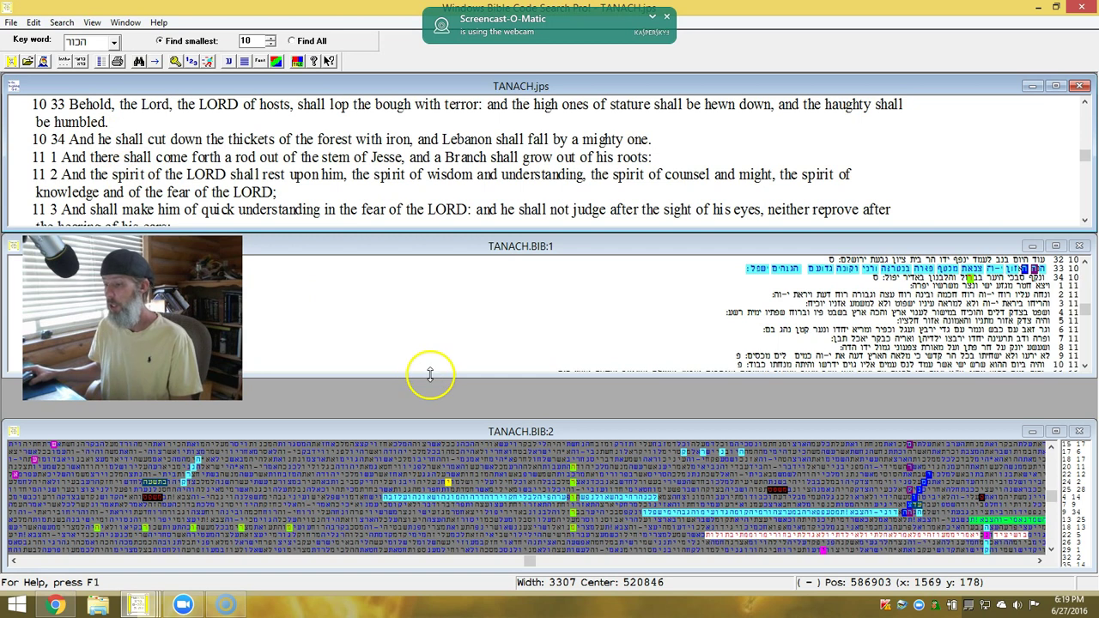
# Locate the green-highlighted verse from the matrix in the Hebrew text and show it, Isaiah 14:23, in the English text for reading
pyautogui.click(1027, 523)
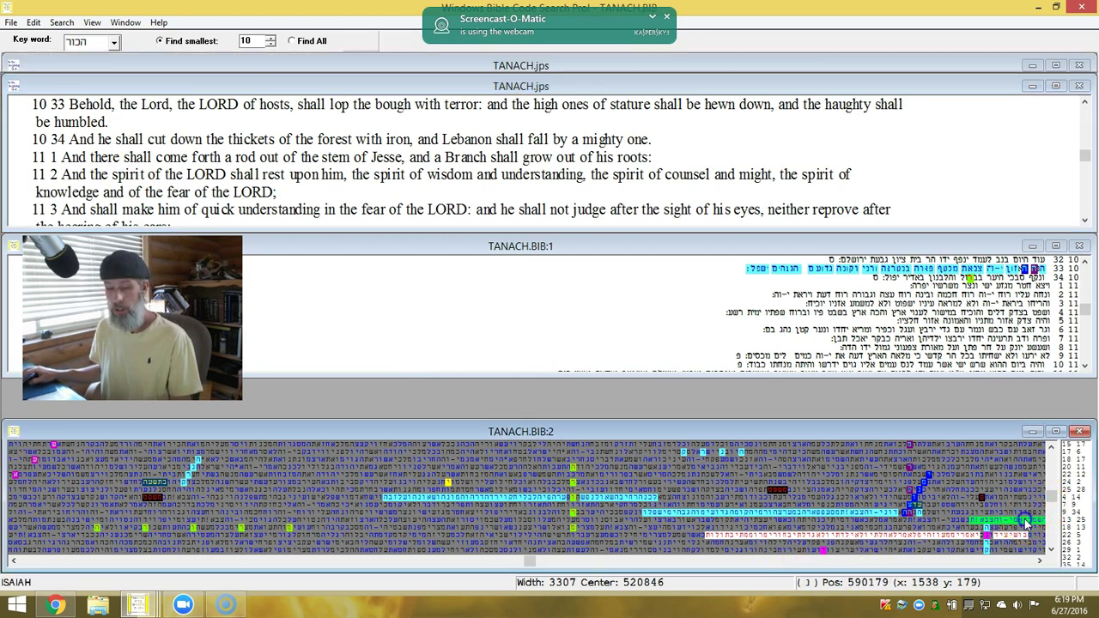
pyautogui.rightClick(1026, 524)
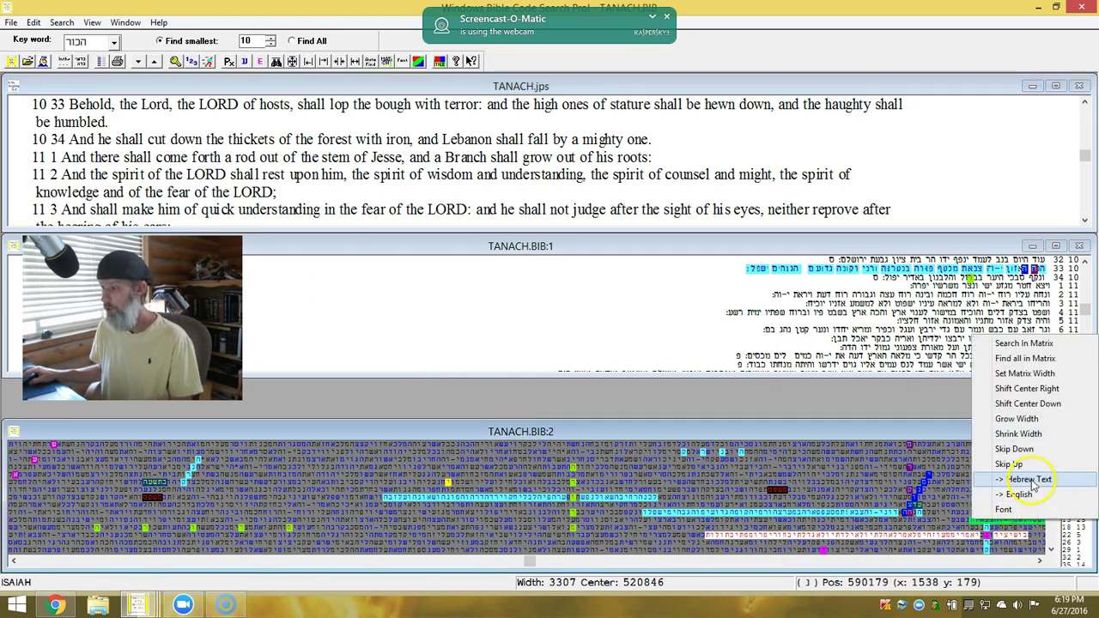
pyautogui.click(1022, 482)
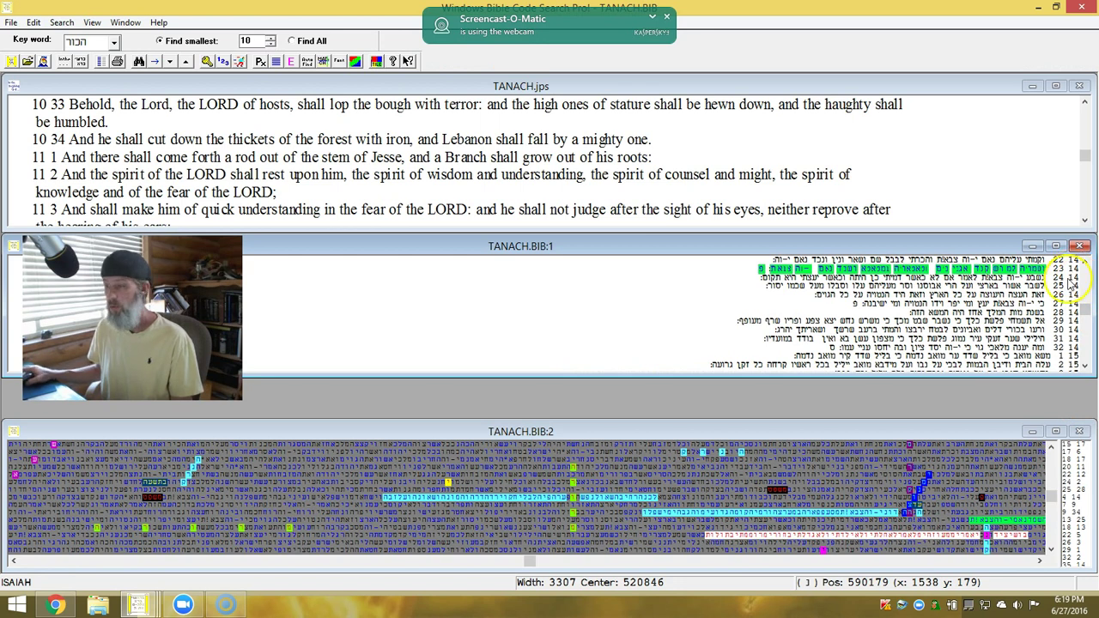
pyautogui.click(291, 63)
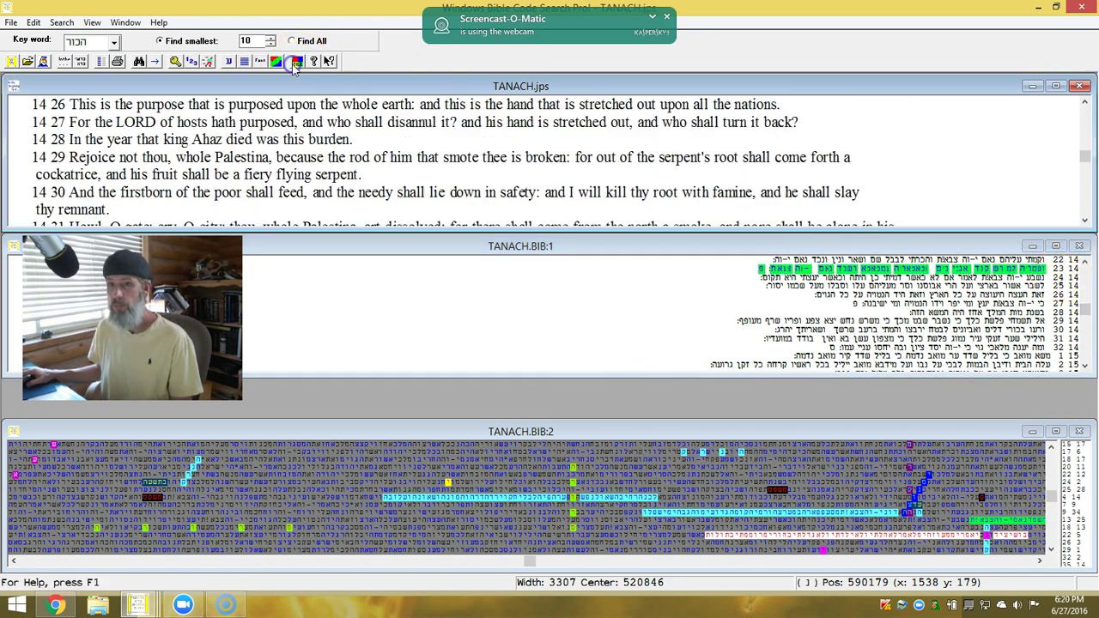
pyautogui.click(1086, 104)
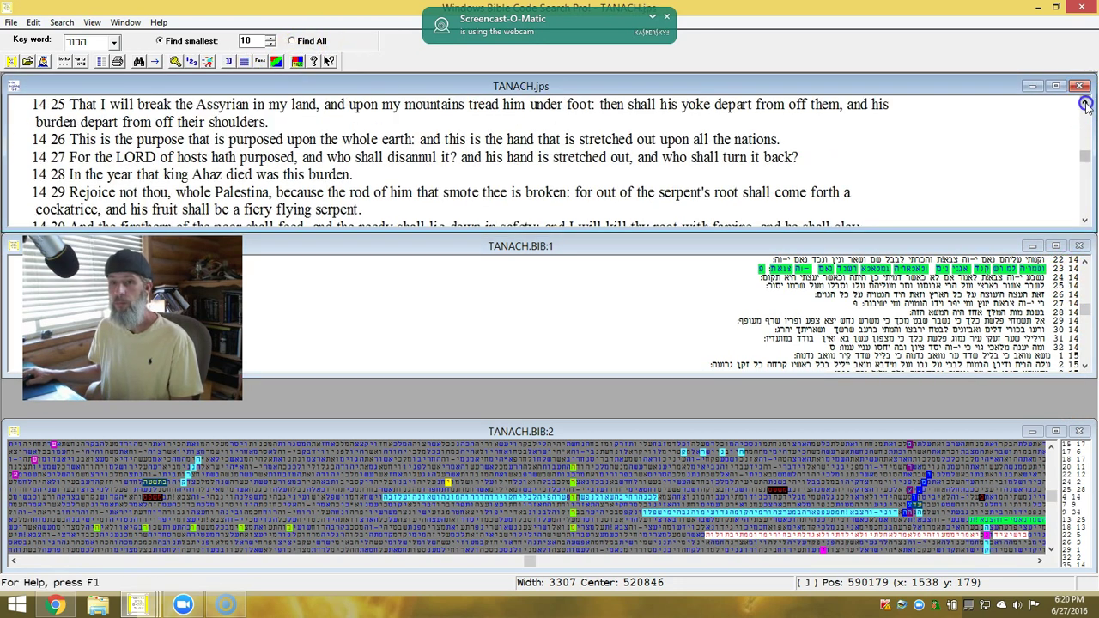
pyautogui.click(1086, 104)
pyautogui.click(1086, 104)
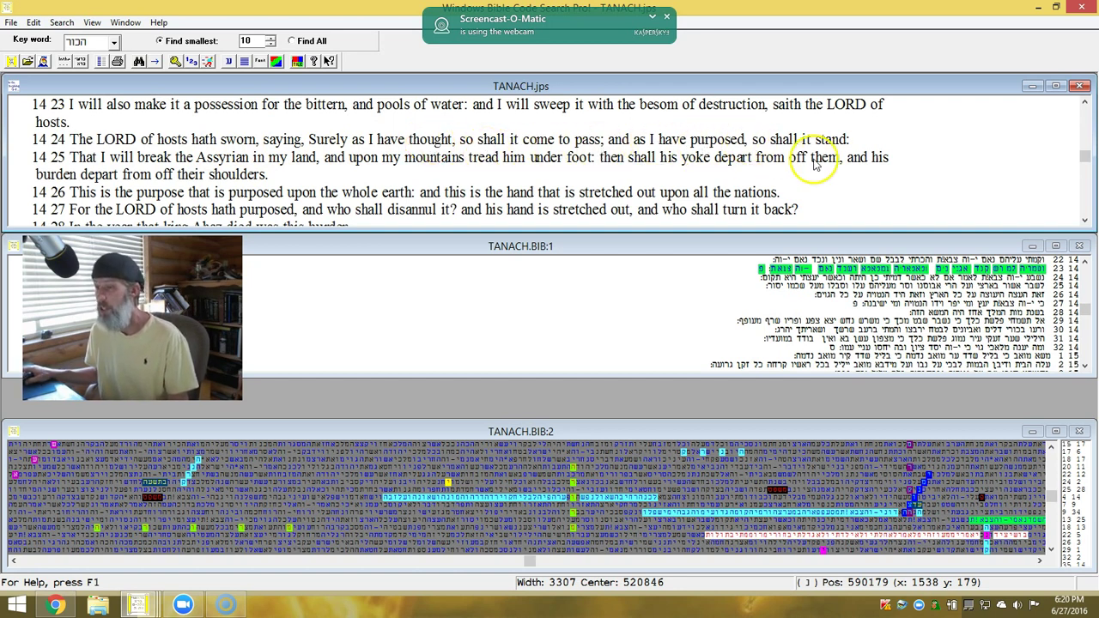
# Locate the white-highlighted verse with red letters in the Hebrew text and show it, Isaiah 23:4, in the English text for reading
pyautogui.click(976, 539)
pyautogui.rightClick(975, 536)
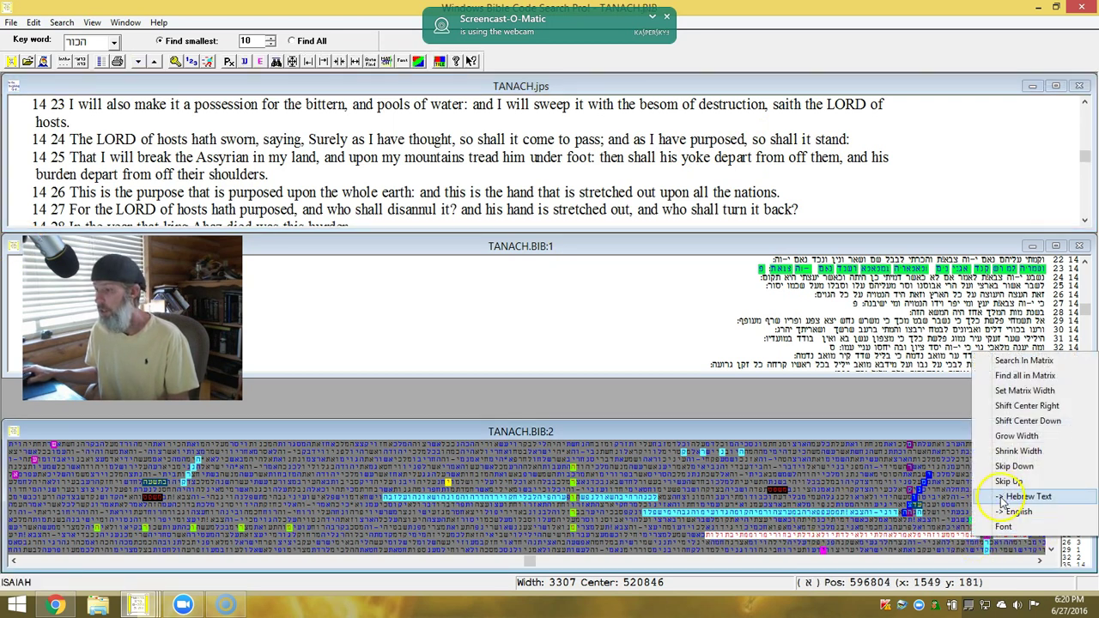
pyautogui.click(1022, 496)
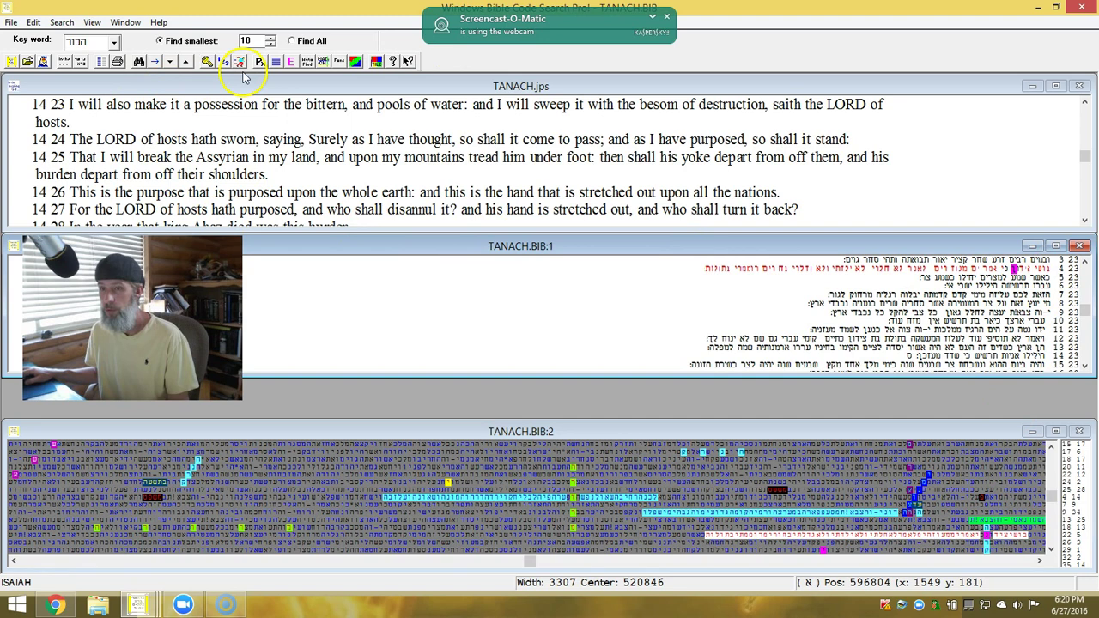
pyautogui.click(292, 62)
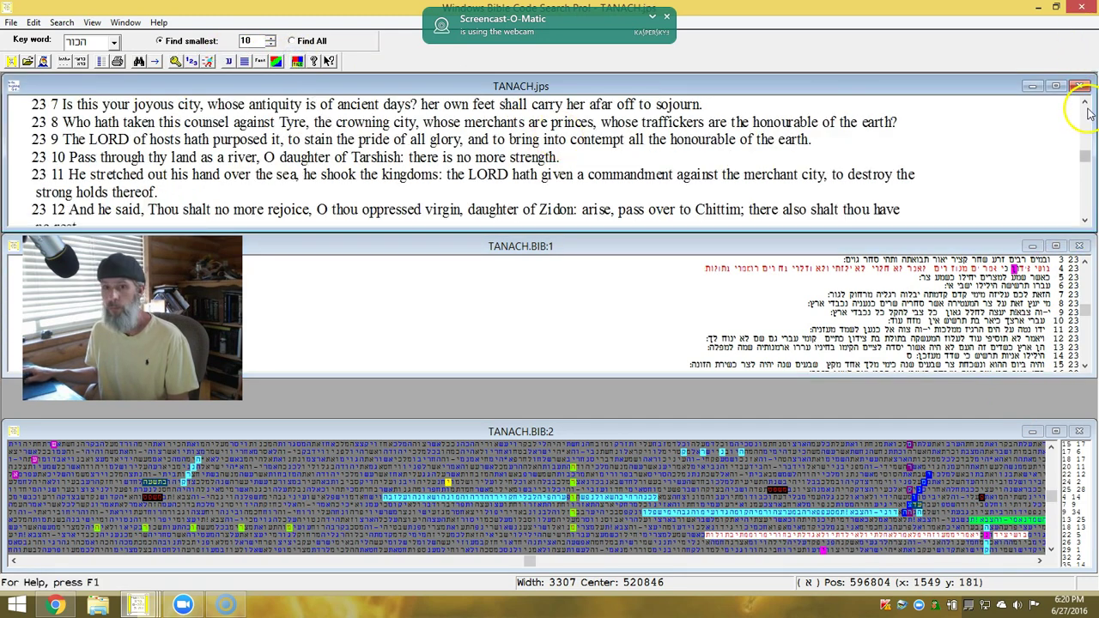
pyautogui.scroll(2, 1086, 115)
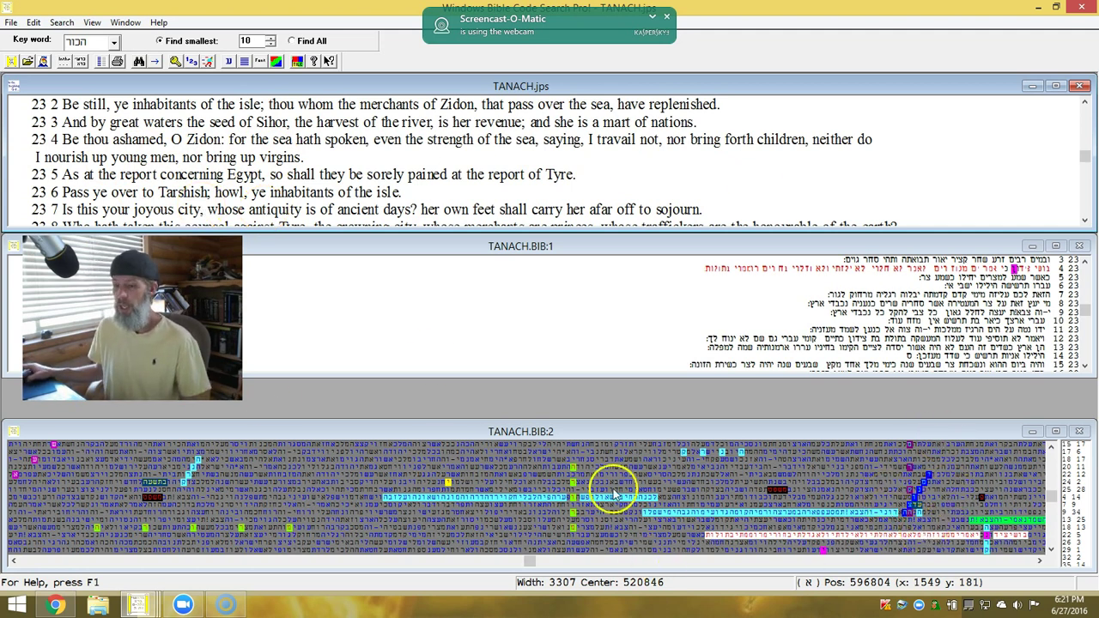
# Maximize the matrix window and bring the terms above the highlighted verses, including the magenta vertical term, into view
pyautogui.click(1041, 464)
pyautogui.click(1055, 431)
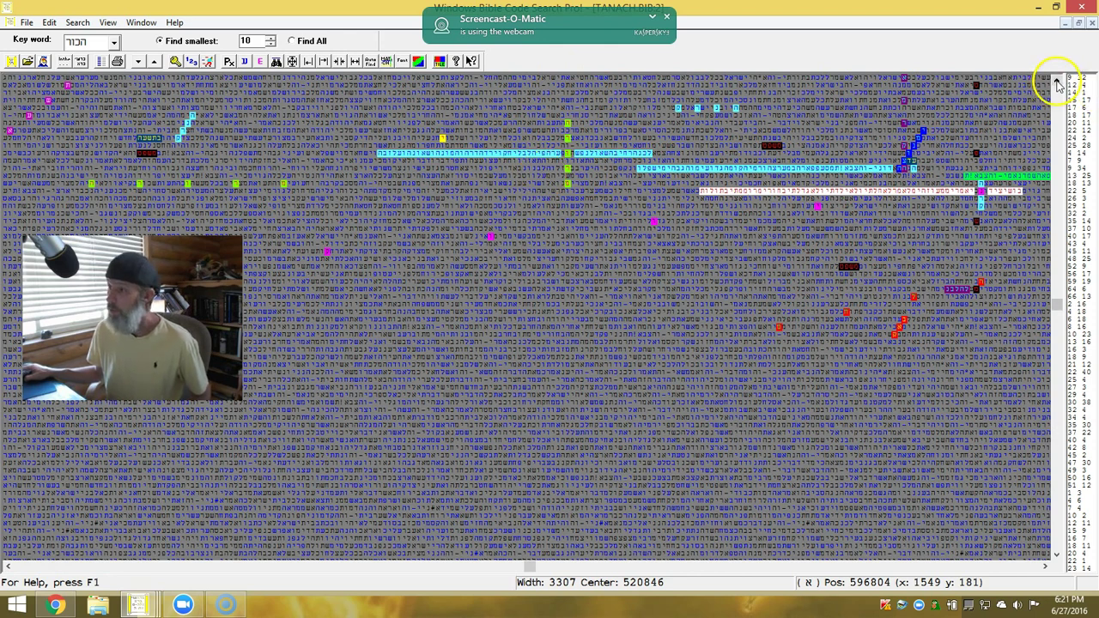
pyautogui.click(1057, 81)
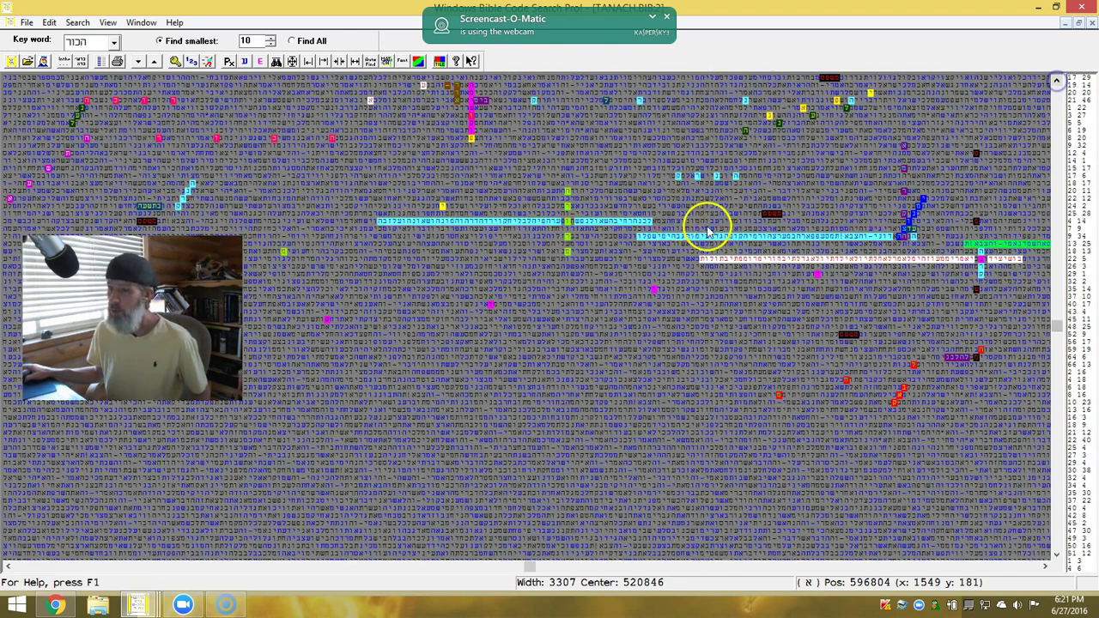
pyautogui.click(1057, 80)
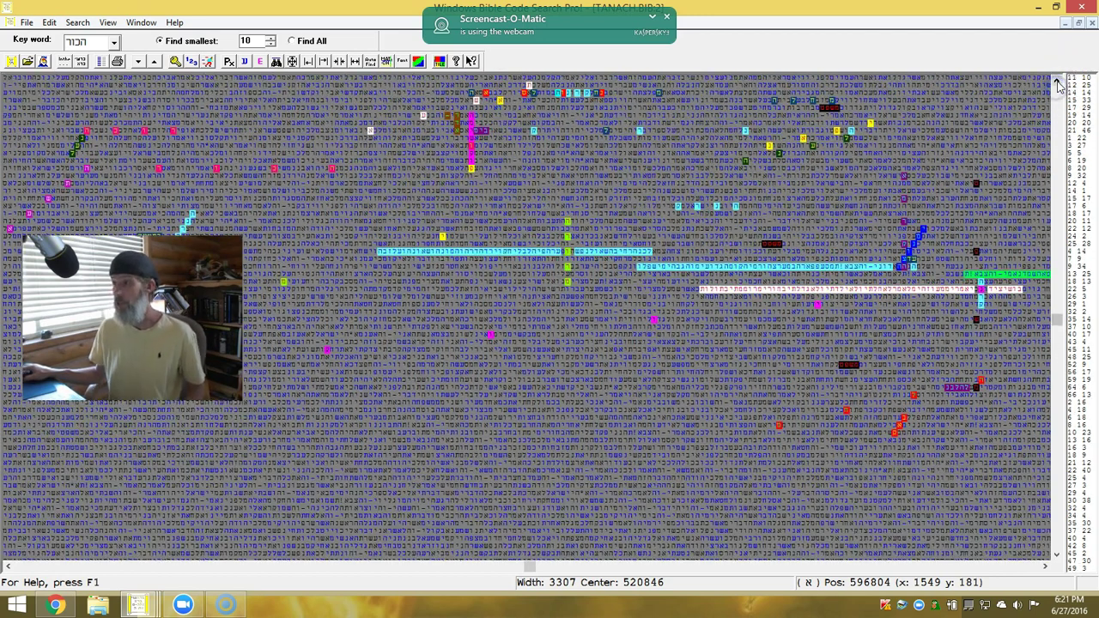
pyautogui.click(1057, 80)
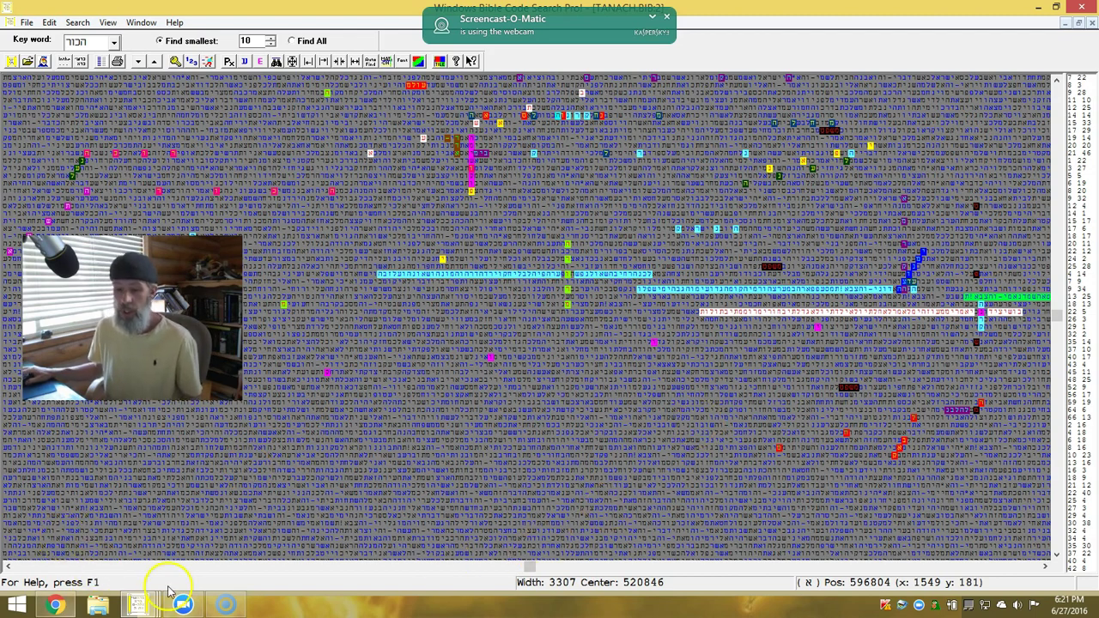
# Preview the other open Bible code matrix windows to compare their highlighted terms
pyautogui.moveTo(151, 606)
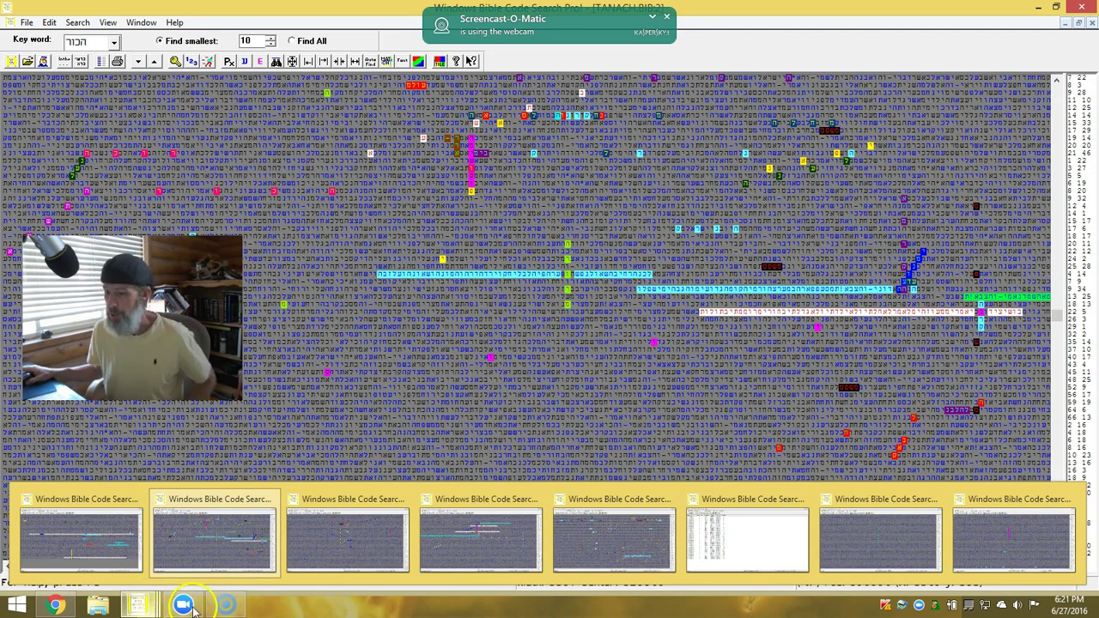
pyautogui.moveTo(614, 552)
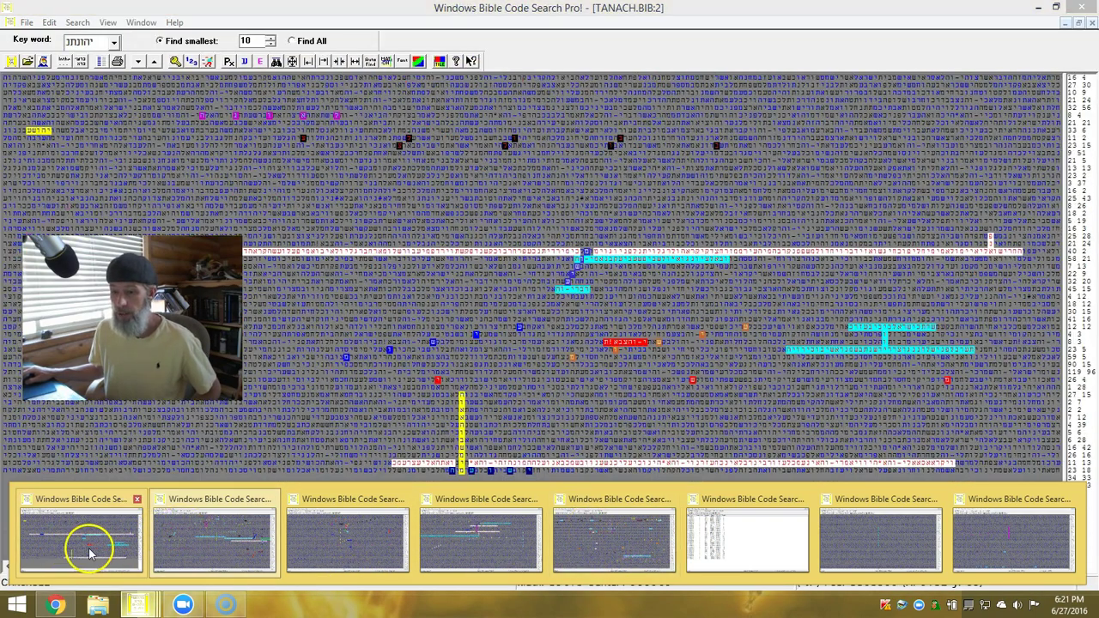
pyautogui.moveTo(200, 552)
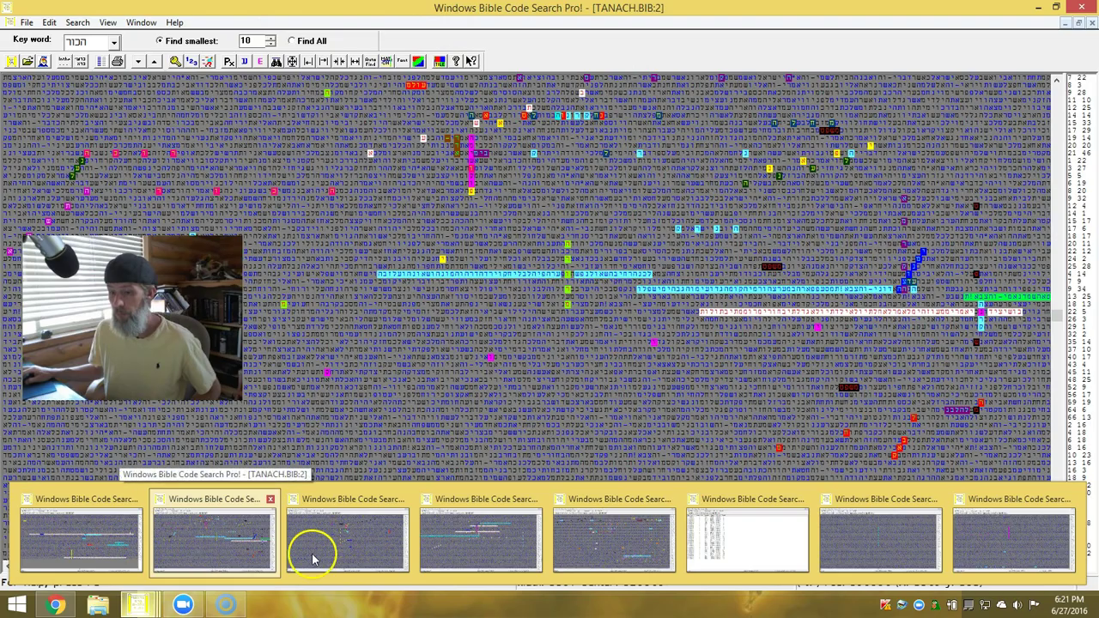
pyautogui.moveTo(578, 560)
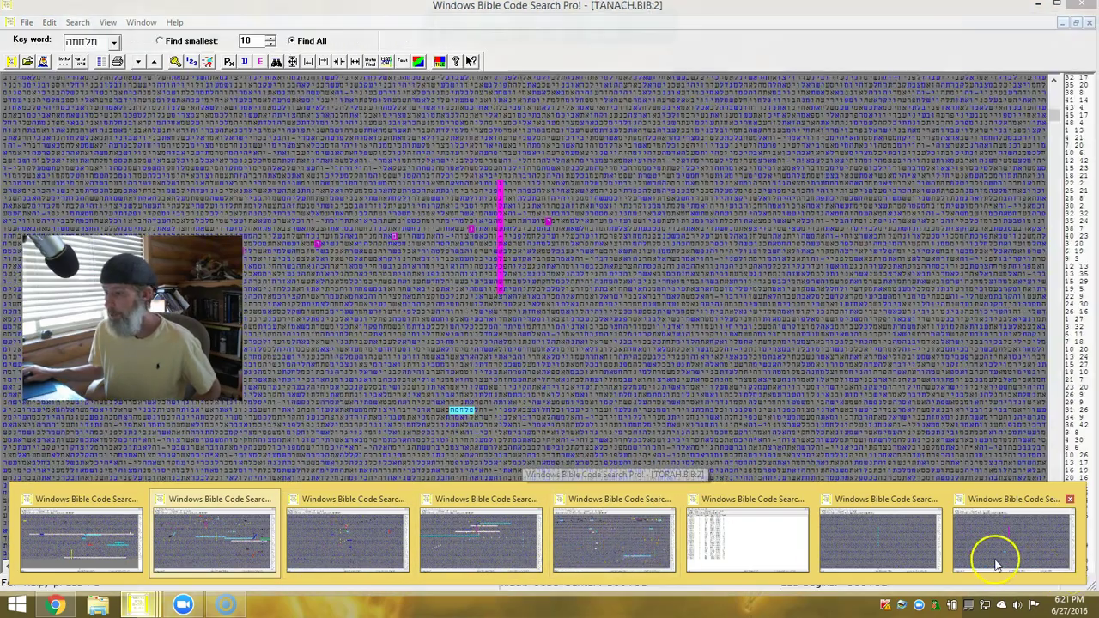
pyautogui.moveTo(881, 557)
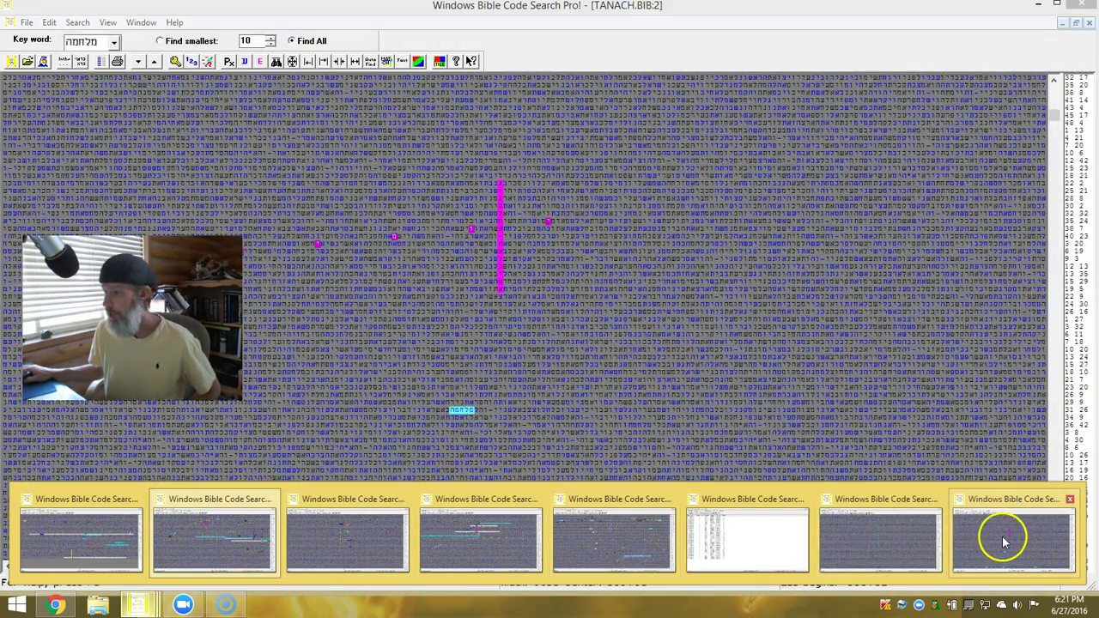
pyautogui.moveTo(958, 546)
pyautogui.moveTo(903, 541)
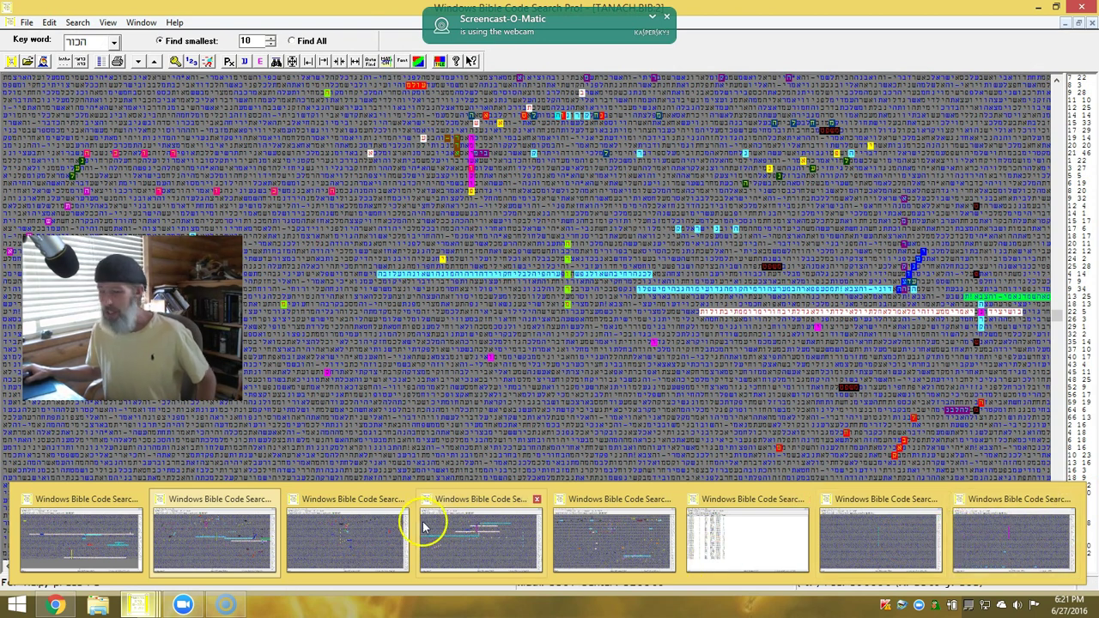
pyautogui.moveTo(137, 566)
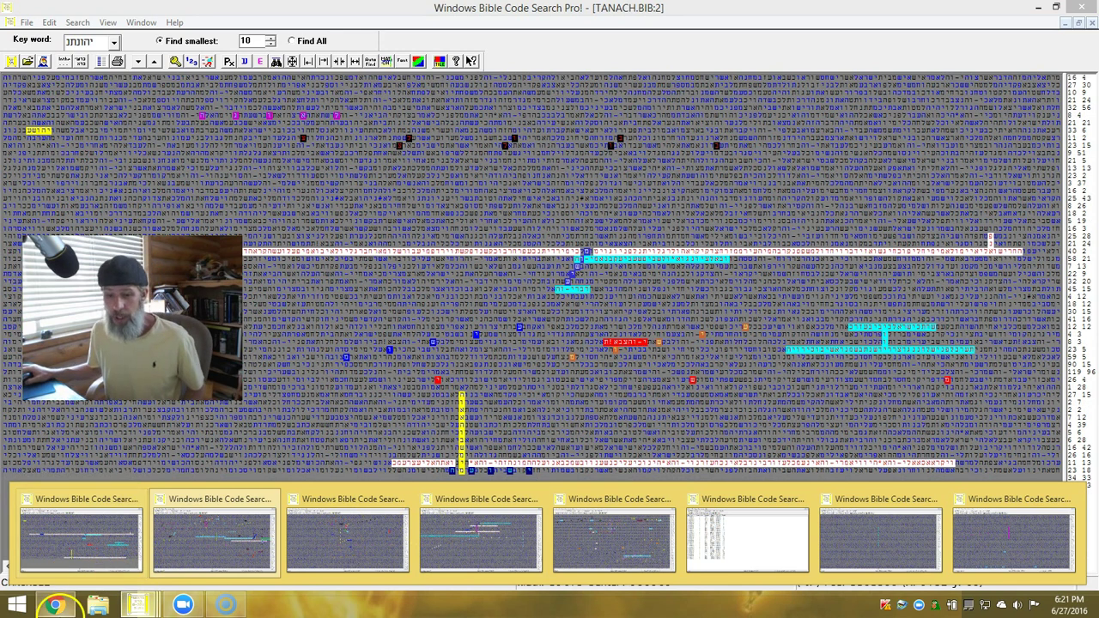
pyautogui.moveTo(54, 605)
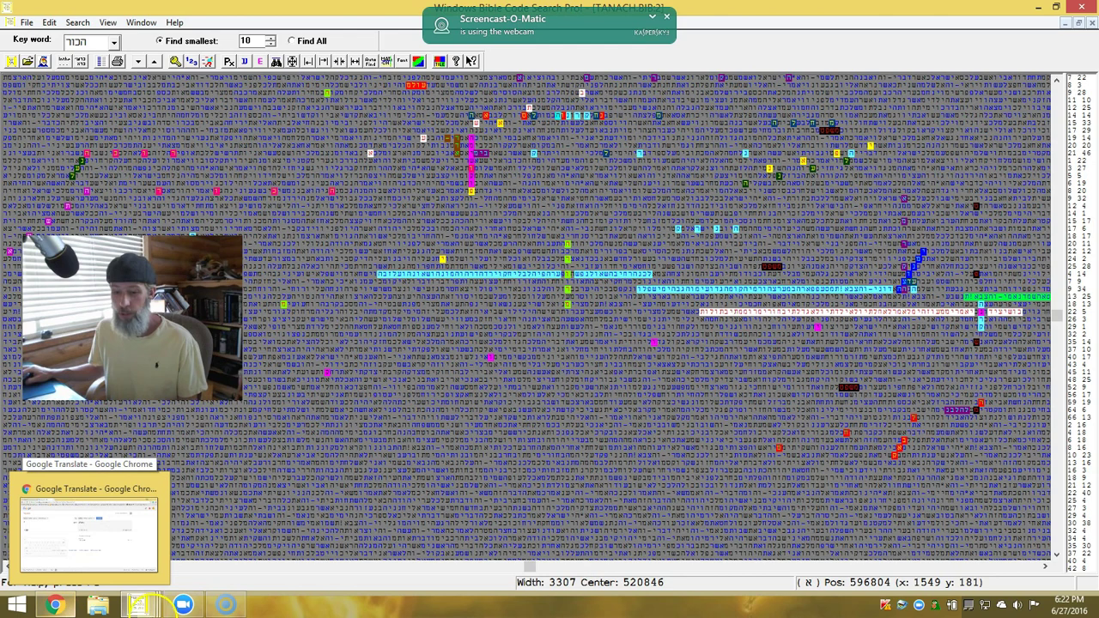